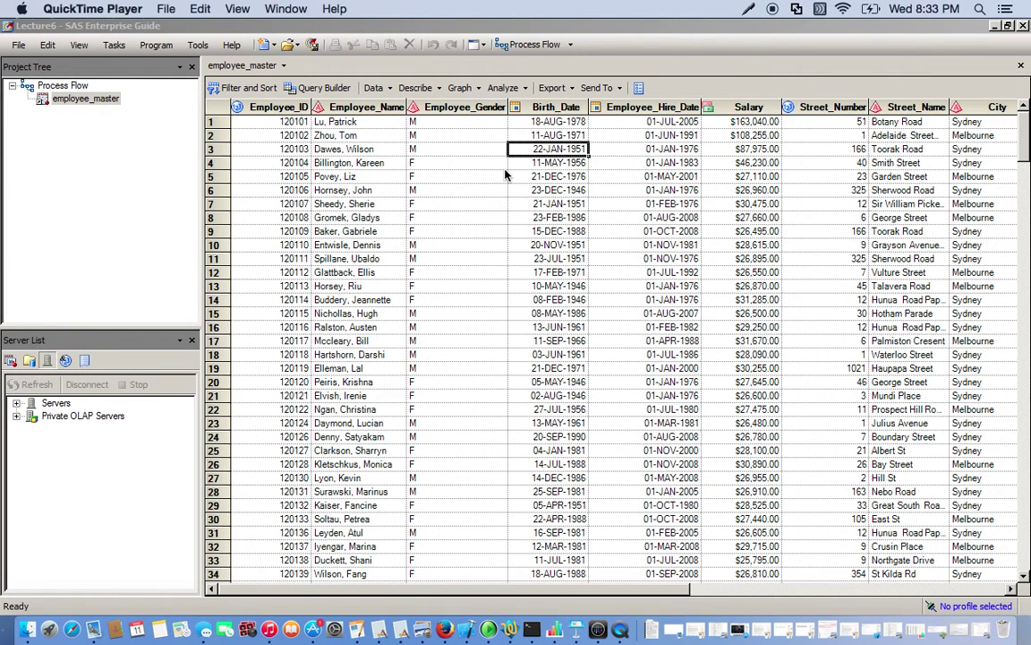
Build a query on employee_master with all its columns and start a new computed column
{"action": "left_click", "coordinate": [568, 108]}
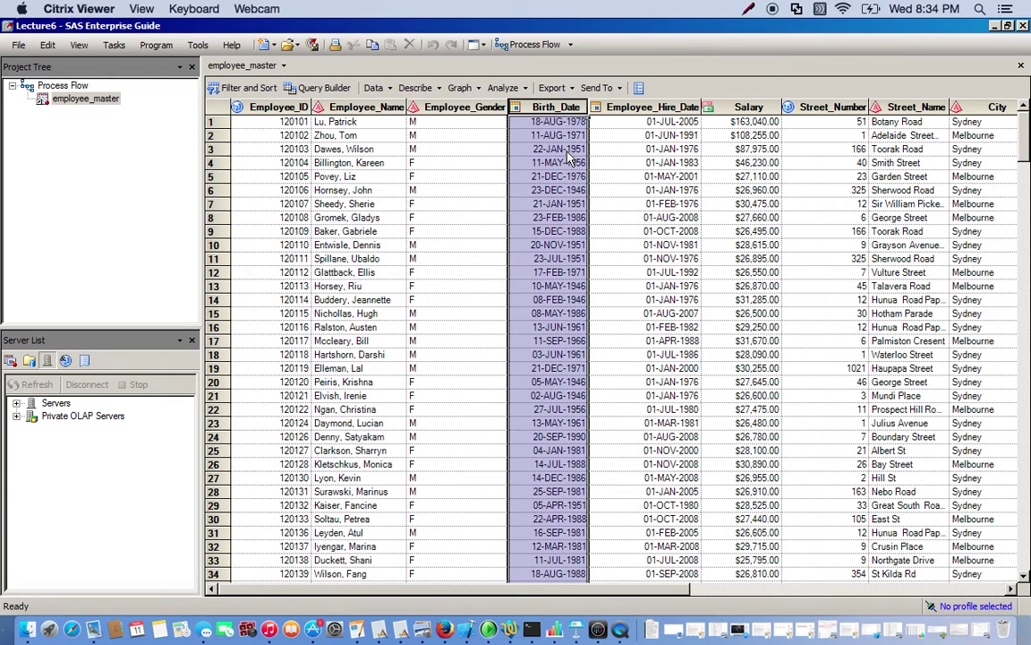
{"action": "left_click", "coordinate": [313, 90]}
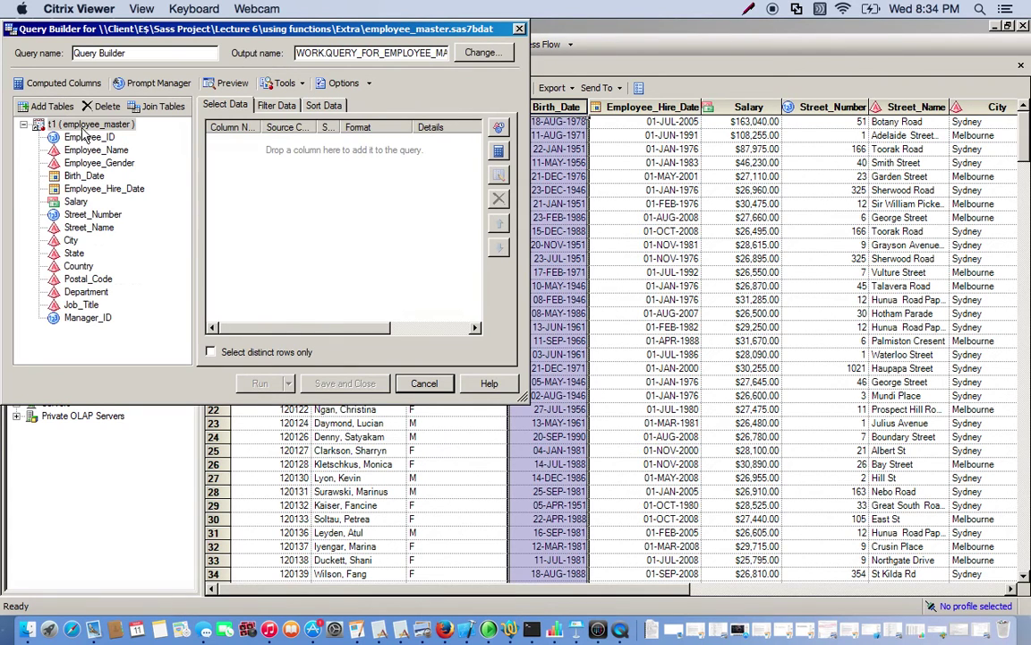
{"action": "left_click", "coordinate": [81, 126]}
{"action": "left_click_drag", "start_coordinate": [87, 130], "coordinate": [230, 166]}
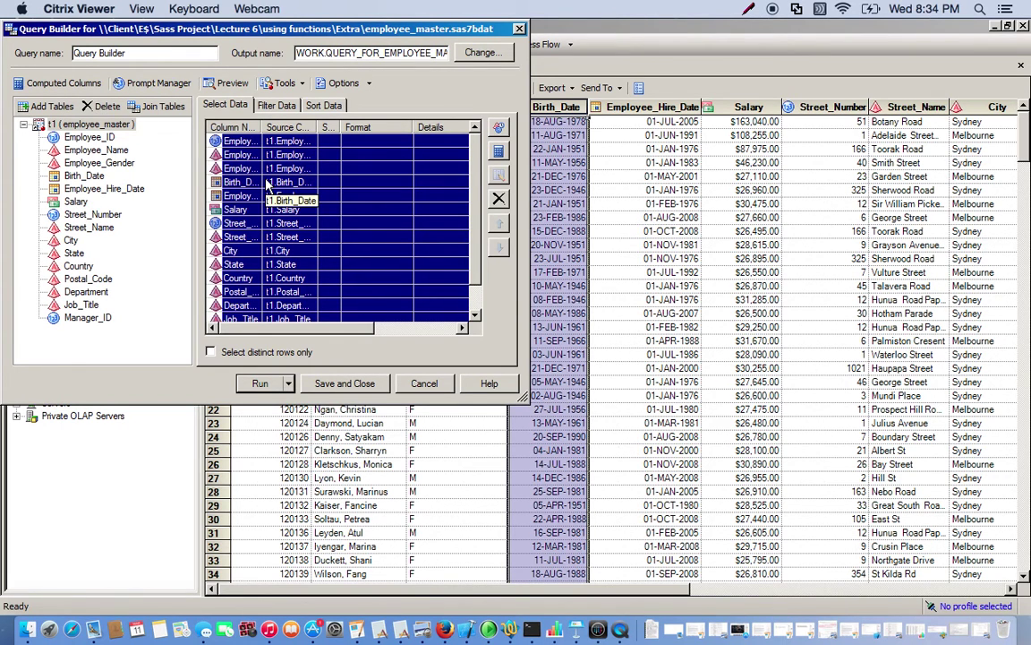
{"action": "left_click", "coordinate": [62, 83]}
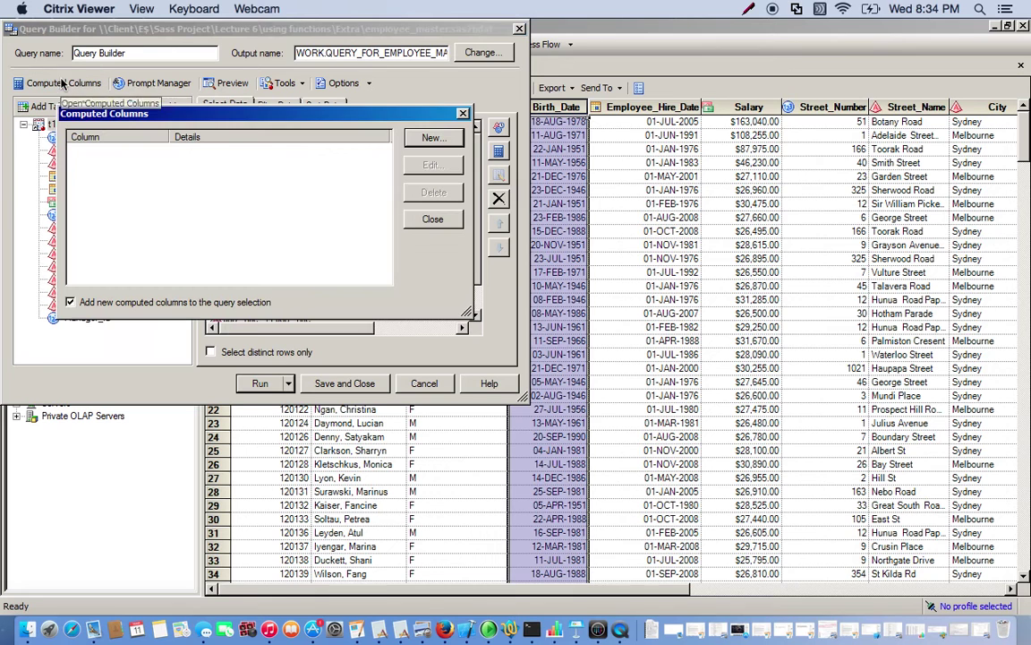
{"action": "left_click", "coordinate": [431, 139]}
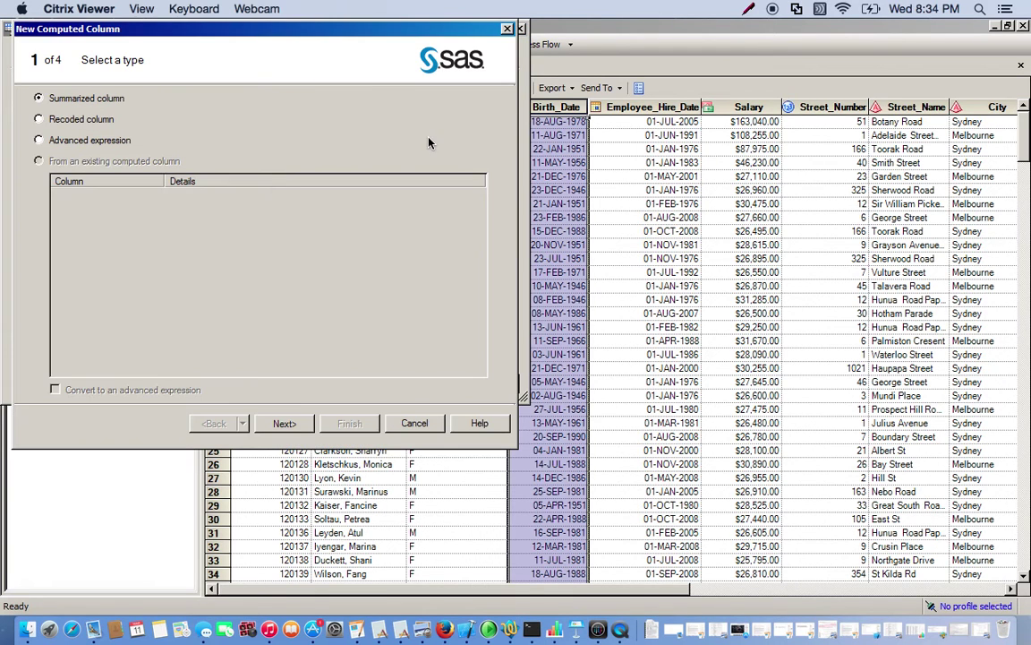
Choose Advanced expression for the new column and display the YRDIF Function description
{"action": "left_click", "coordinate": [101, 143]}
{"action": "left_click", "coordinate": [283, 424]}
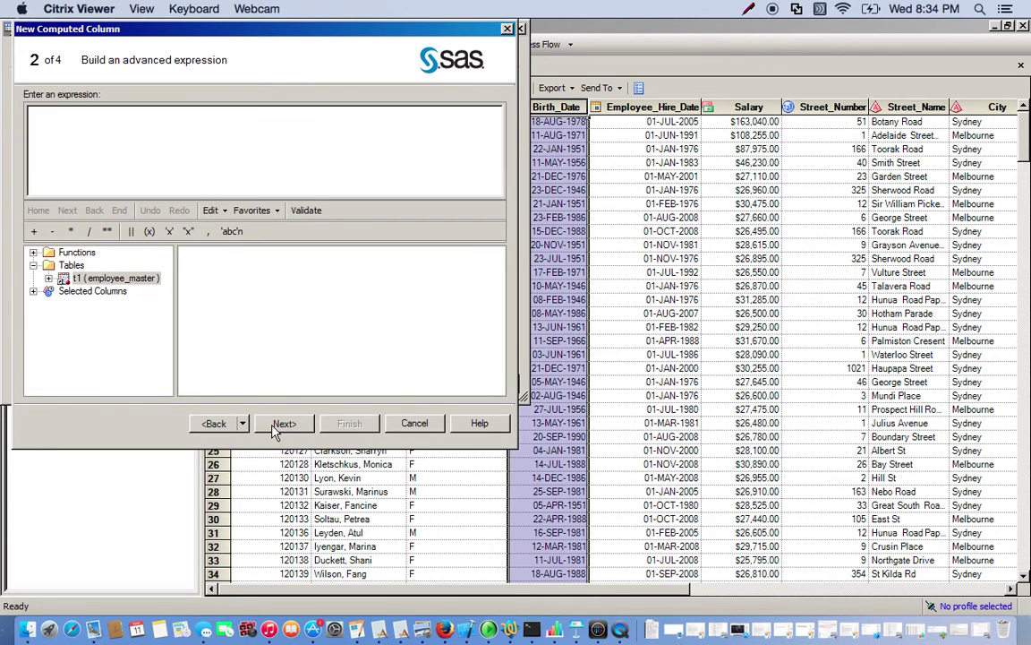
{"action": "left_click", "coordinate": [33, 252]}
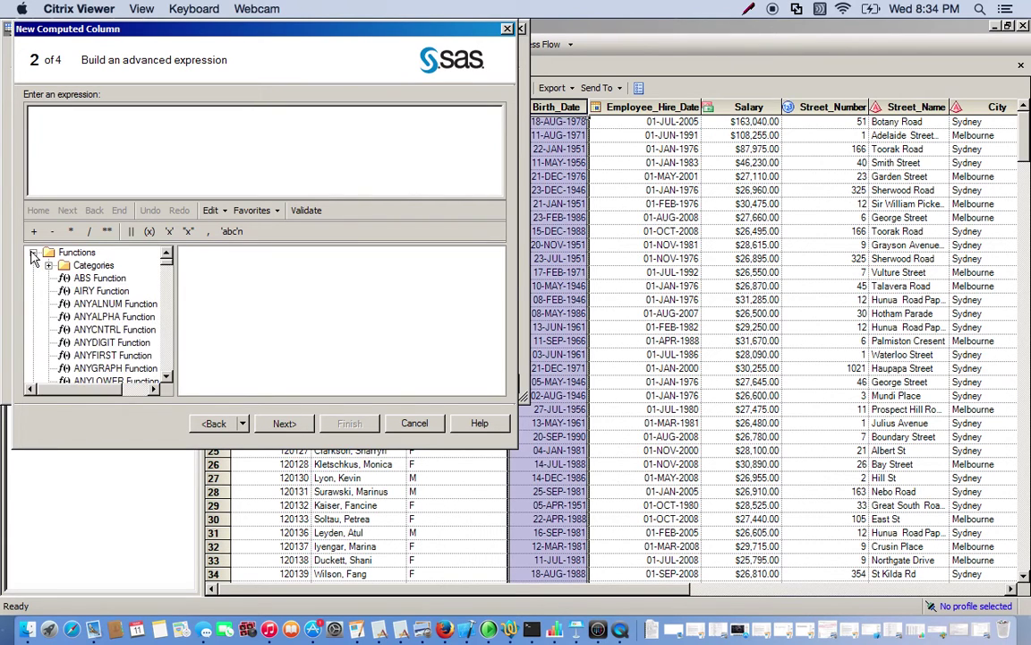
{"action": "left_click", "coordinate": [105, 330]}
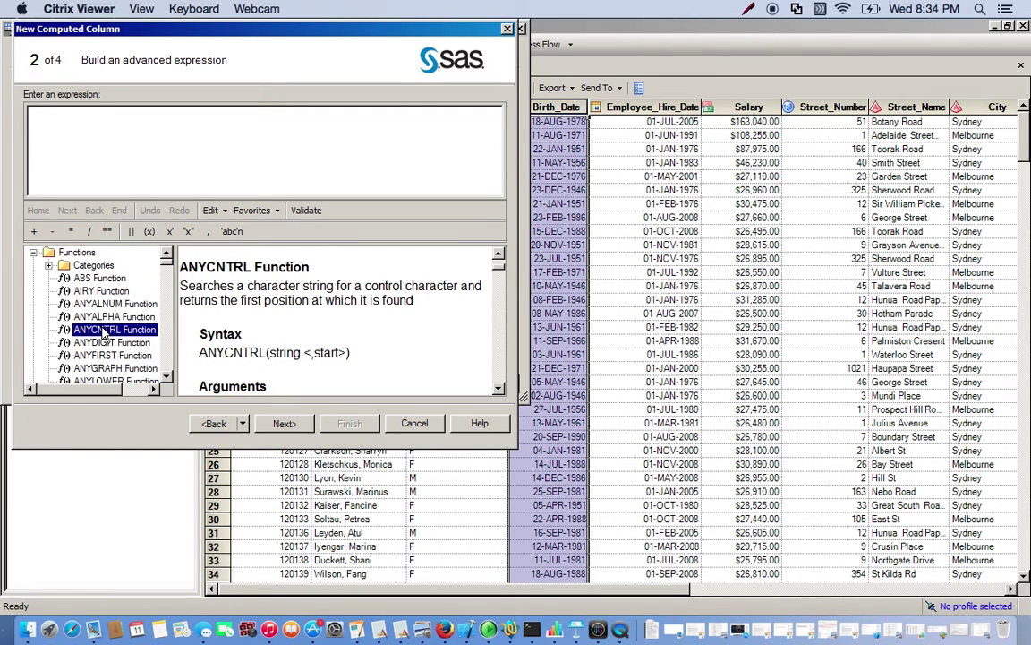
{"action": "key", "text": "y"}
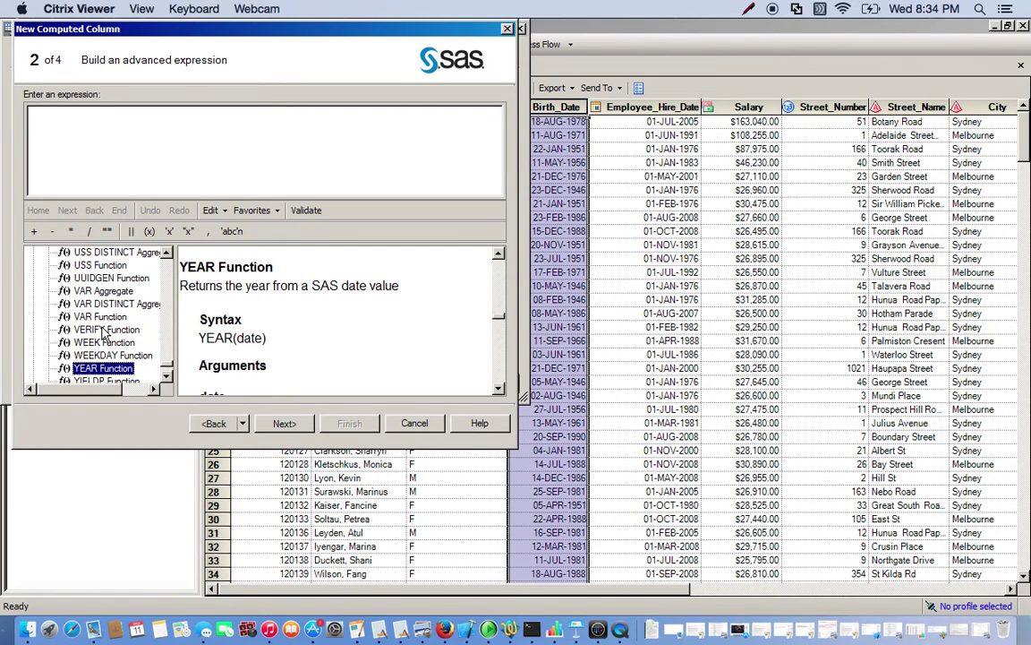
{"action": "left_click", "coordinate": [166, 377]}
{"action": "left_click", "coordinate": [165, 377]}
{"action": "left_click", "coordinate": [166, 377]}
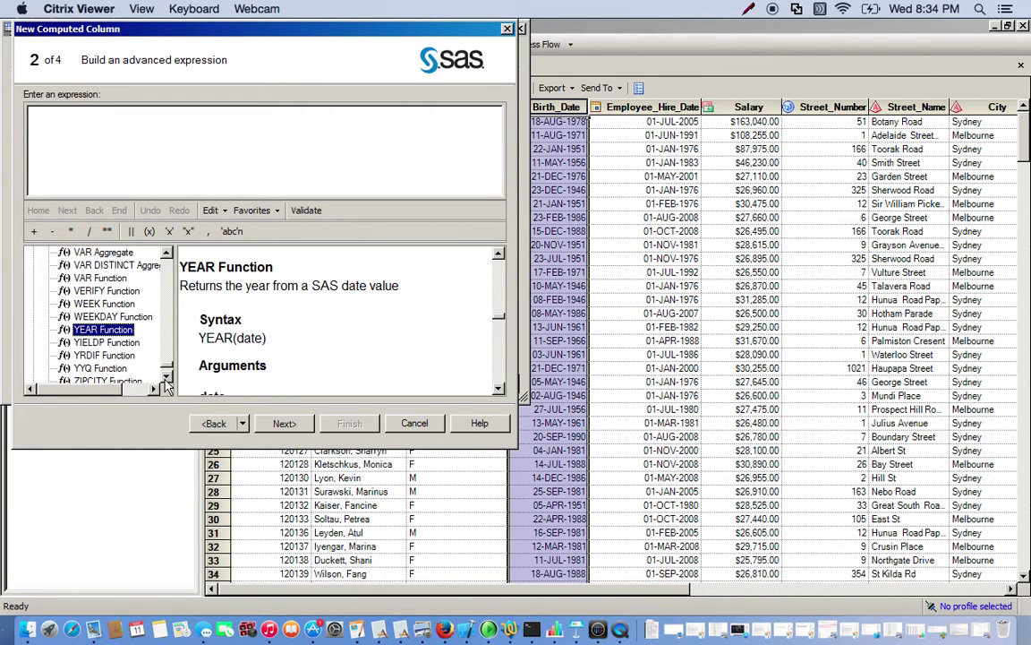
{"action": "left_click", "coordinate": [104, 355]}
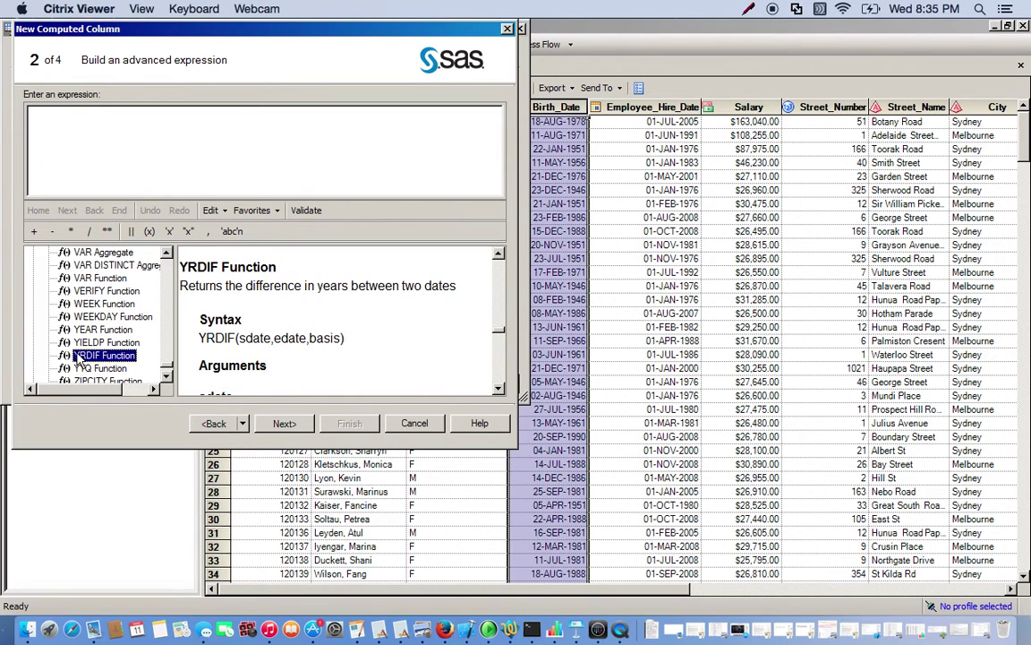
Insert a YRDIF call into the expression and delete its first <datevalue> placeholder
{"action": "double_click", "coordinate": [78, 356]}
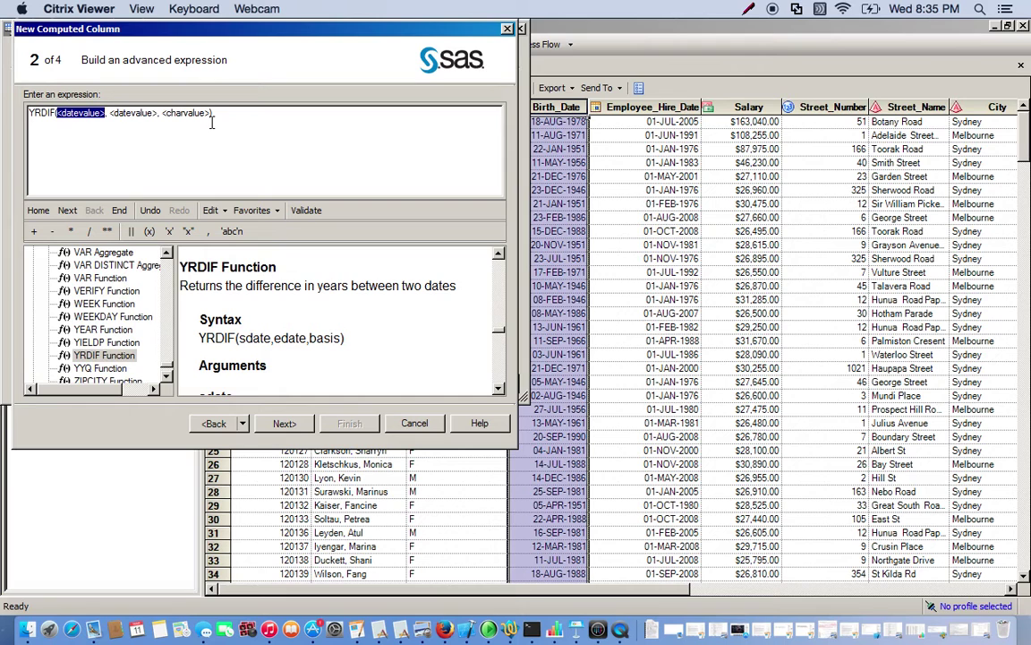
{"action": "left_click", "coordinate": [132, 113]}
{"action": "double_click", "coordinate": [82, 113]}
{"action": "left_click", "coordinate": [96, 111]}
{"action": "key", "text": "Delete"}
{"action": "key", "text": "Delete"}
{"action": "key", "text": "Delete"}
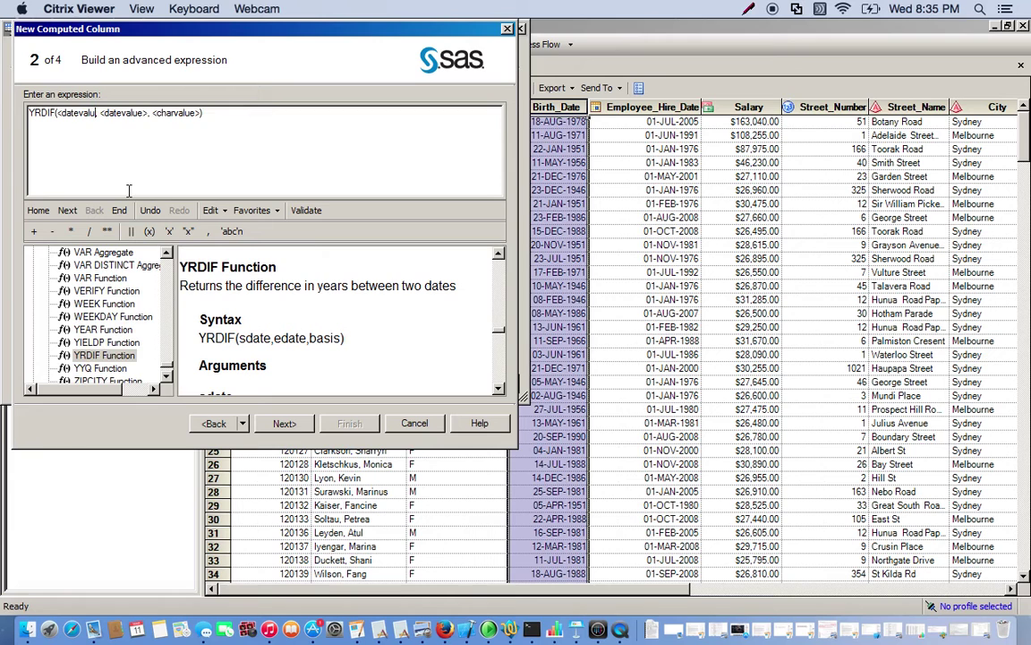
{"action": "key", "text": "BackSpace"}
{"action": "key", "text": "BackSpace"}
{"action": "key", "text": "BackSpace"}
{"action": "key", "text": "BackSpace"}
{"action": "key", "text": "BackSpace"}
{"action": "key", "text": "BackSpace"}
{"action": "key", "text": "BackSpace"}
{"action": "key", "text": "BackSpace"}
{"action": "key", "text": "BackSpace"}
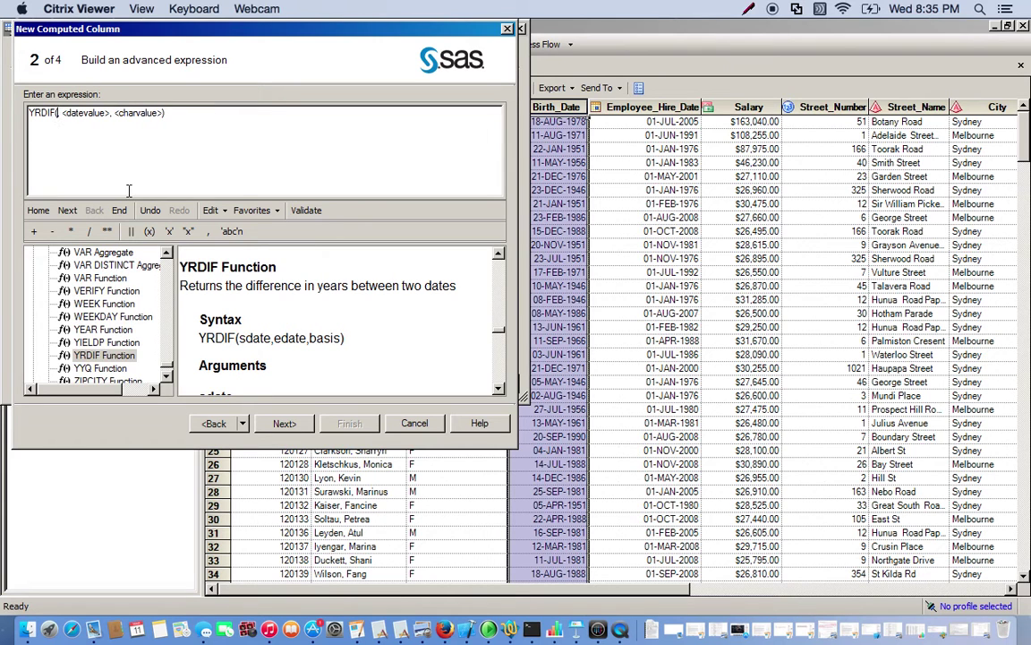
Insert t1.Birth_Date from employee_master as YRDIF's first argument
{"action": "scroll", "coordinate": [169, 383], "scroll_direction": "down", "scroll_amount": 8}
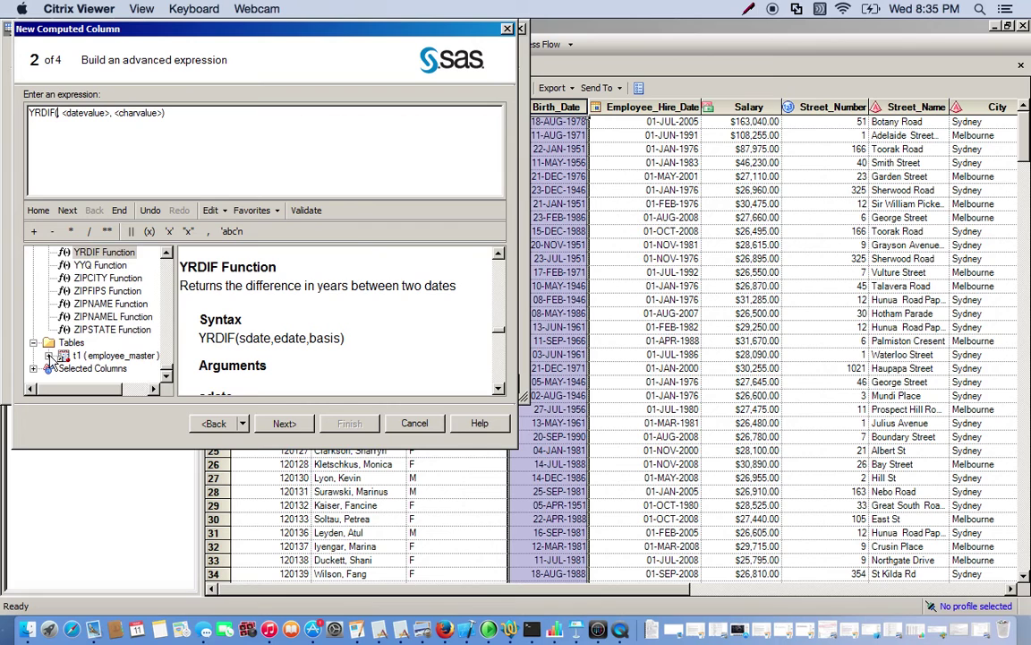
{"action": "left_click", "coordinate": [49, 355]}
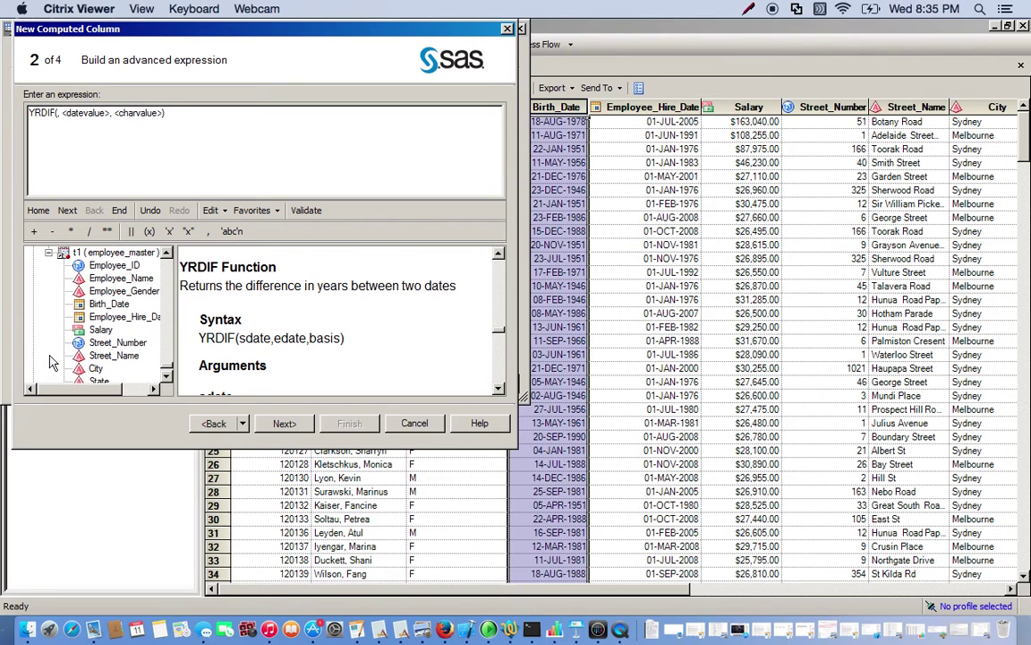
{"action": "left_click", "coordinate": [167, 378]}
{"action": "left_click", "coordinate": [168, 378]}
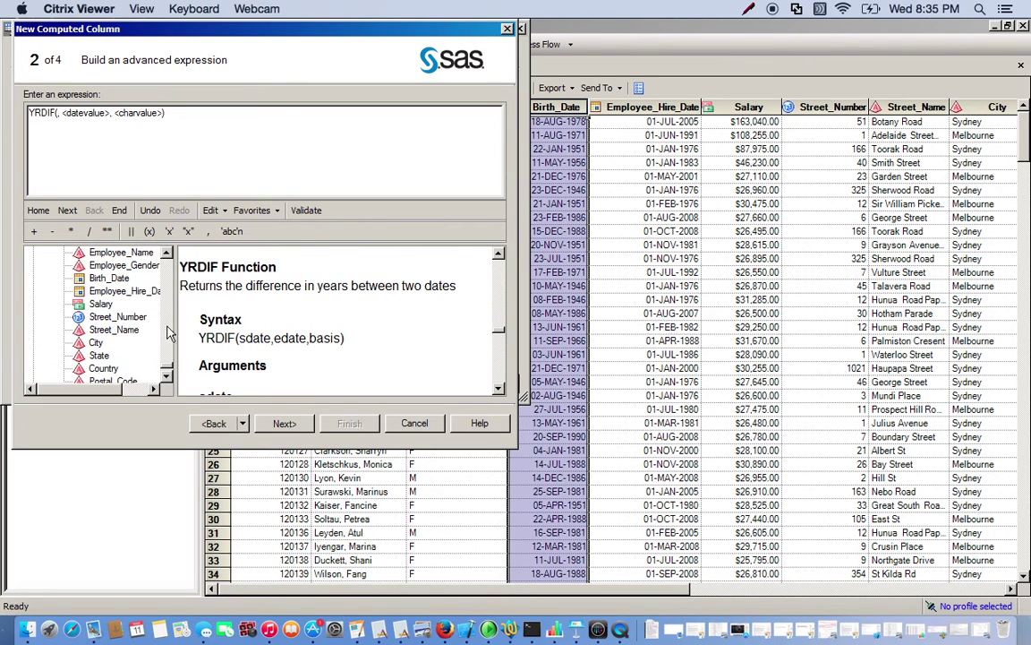
{"action": "double_click", "coordinate": [107, 278]}
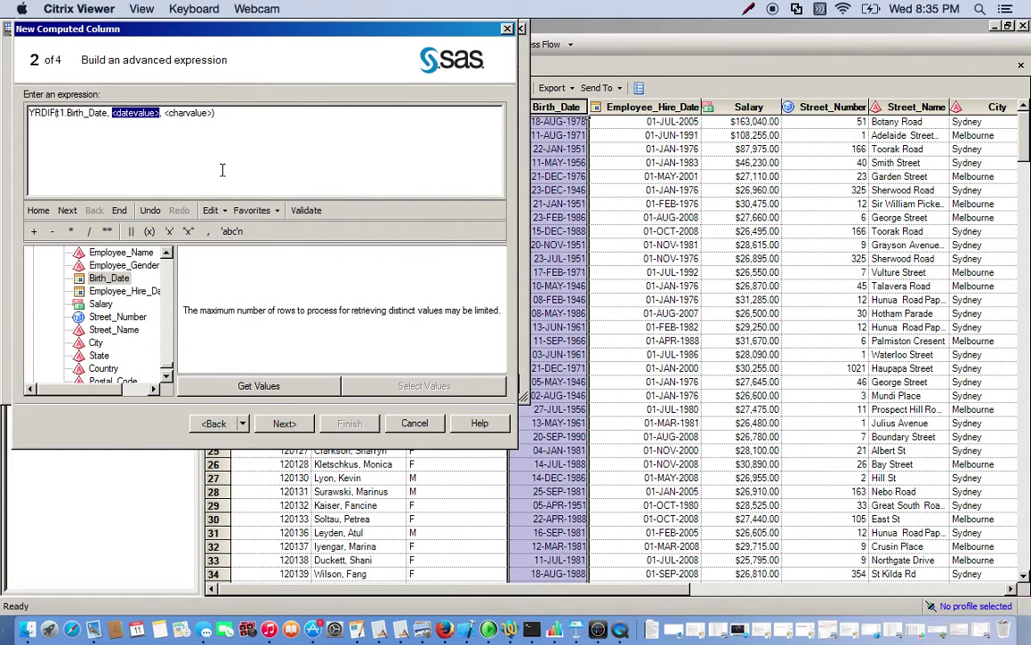
Fill in "01JAN2015"d as the second date and 'actual' as the YRDIF basis
{"action": "type", "text": "'"}
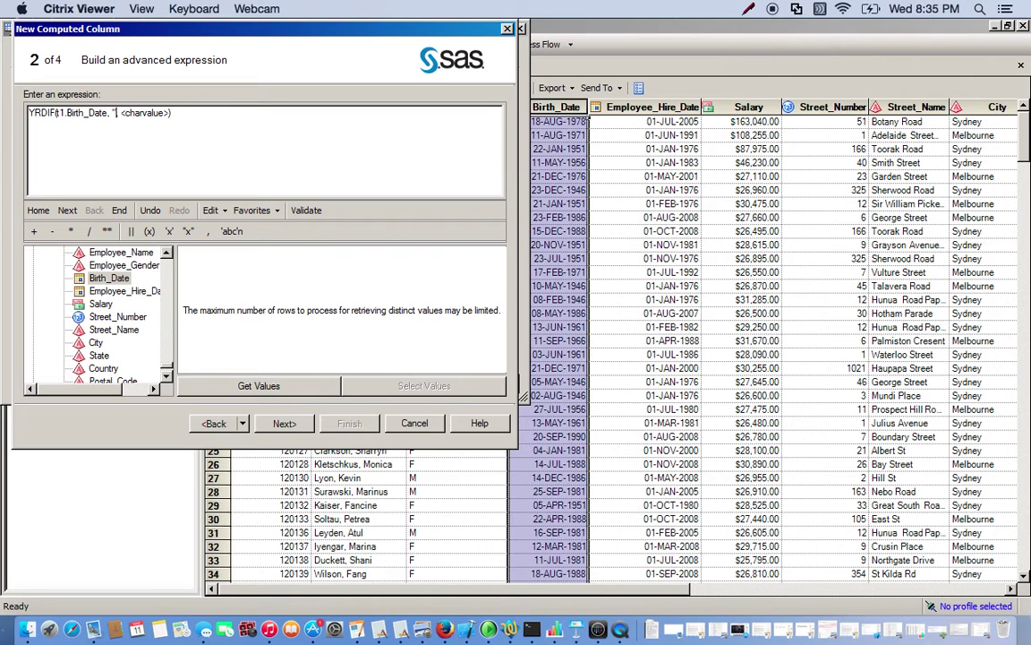
{"action": "type", "text": "01JAN"}
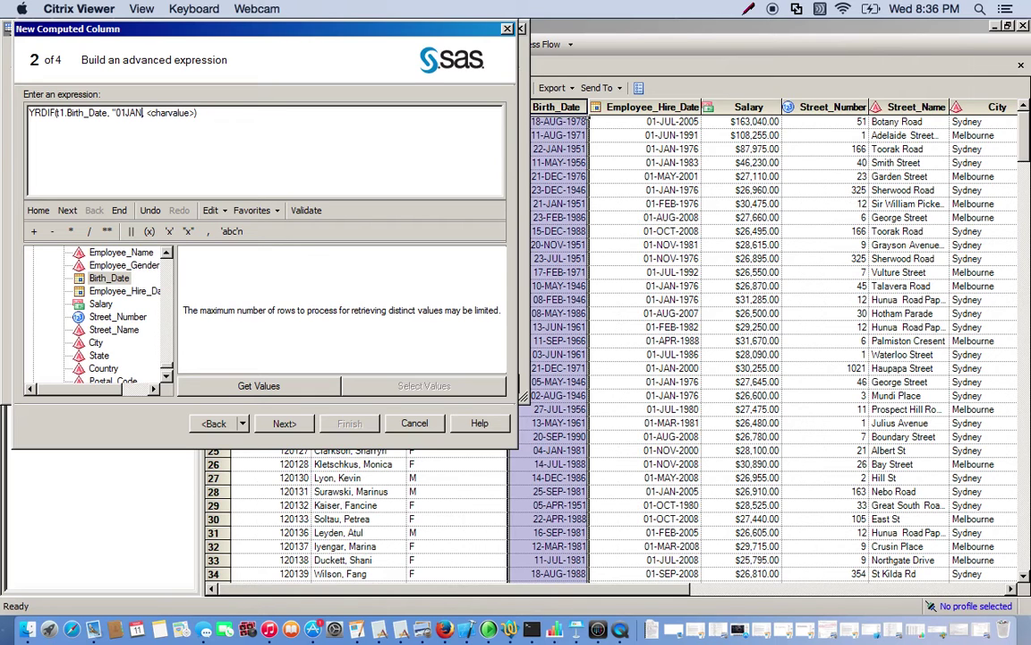
{"action": "type", "text": "2015"}
{"action": "type", "text": "\"d"}
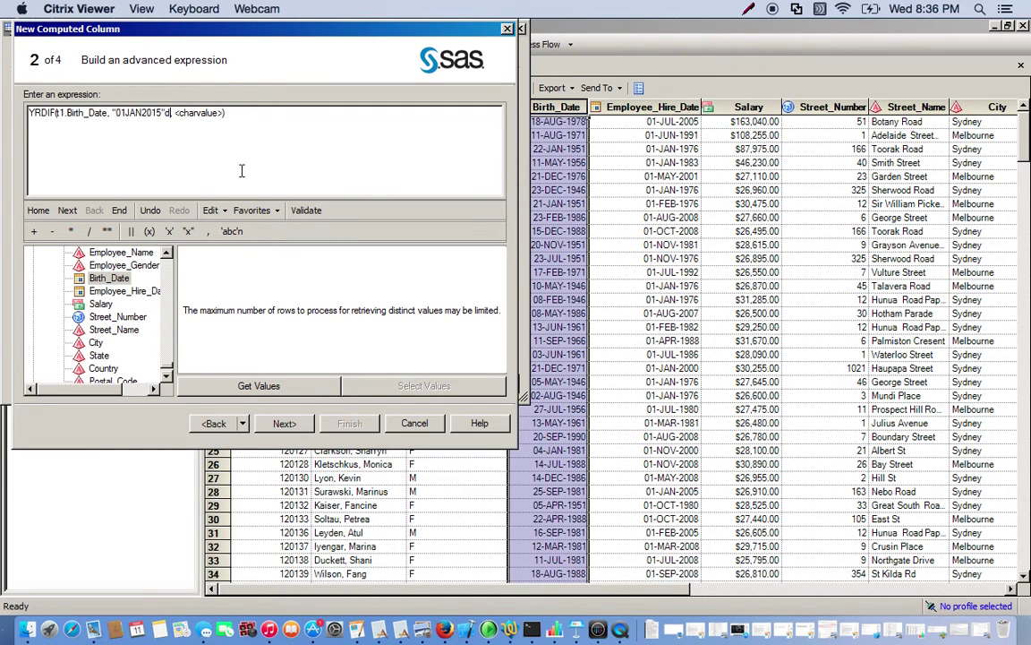
{"action": "type", "text": ","}
{"action": "double_click", "coordinate": [199, 113]}
{"action": "key", "text": "BackSpace"}
{"action": "key", "text": "BackSpace"}
{"action": "key", "text": "BackSpace"}
{"action": "type", "text": "'actual'"}
{"action": "left_click", "coordinate": [279, 423]}
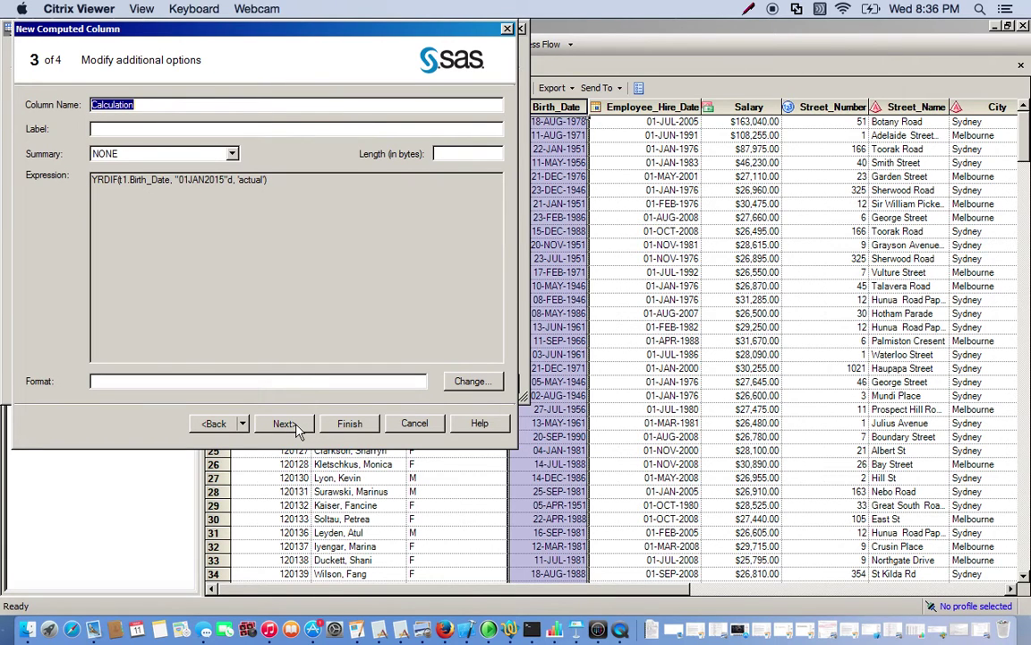
Name the computed column Age_at_NewYear and finish the wizard
{"action": "type", "text": "A"}
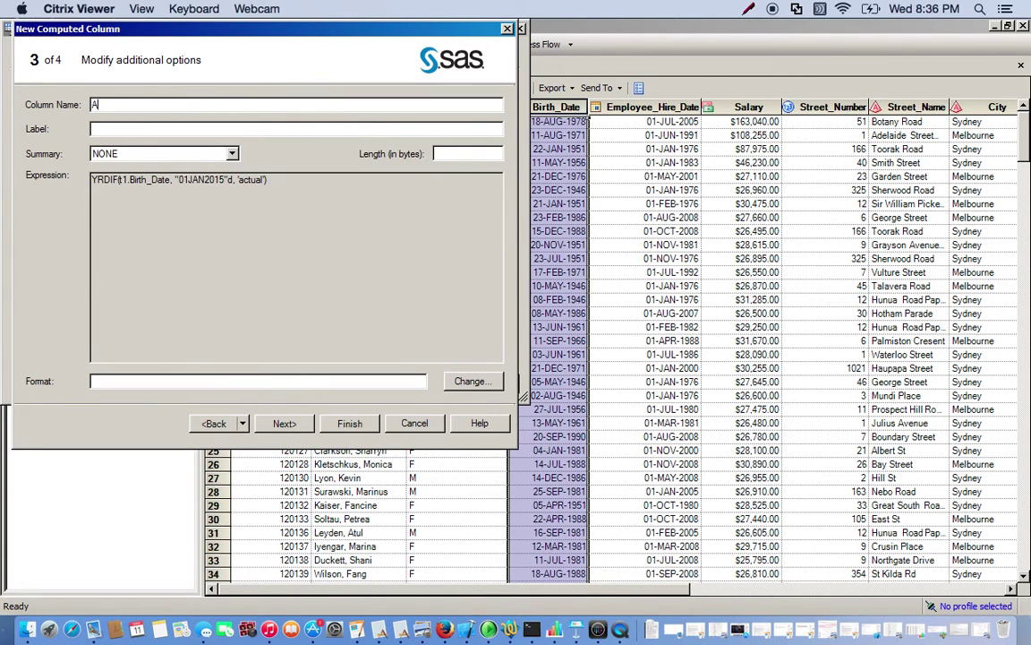
{"action": "type", "text": "ge_at"}
{"action": "type", "text": "NewYear"}
{"action": "left_click", "coordinate": [284, 424]}
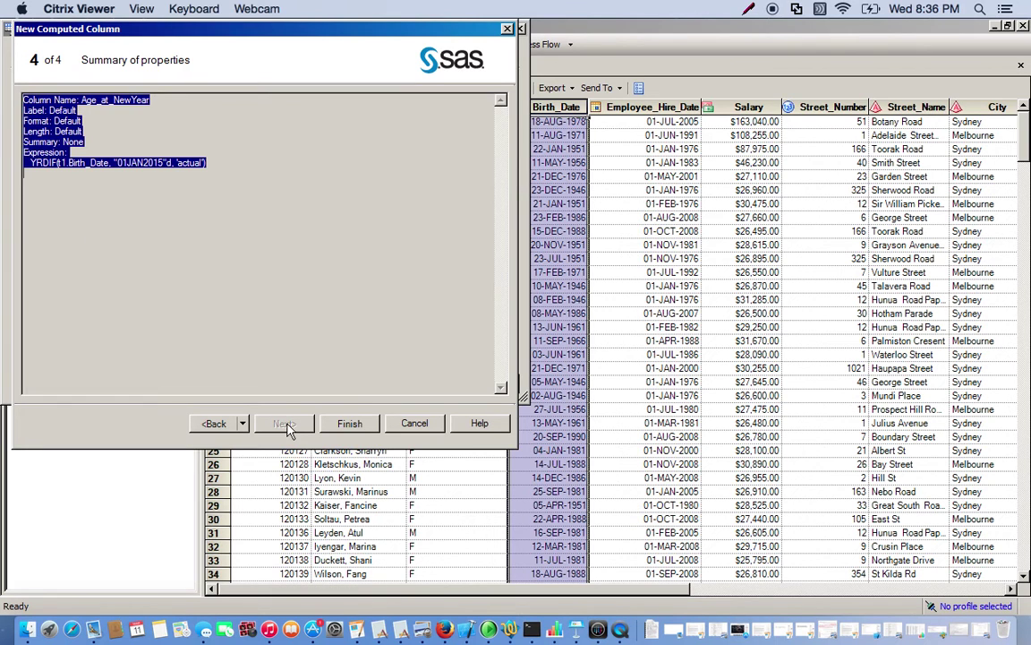
{"action": "left_click", "coordinate": [349, 424]}
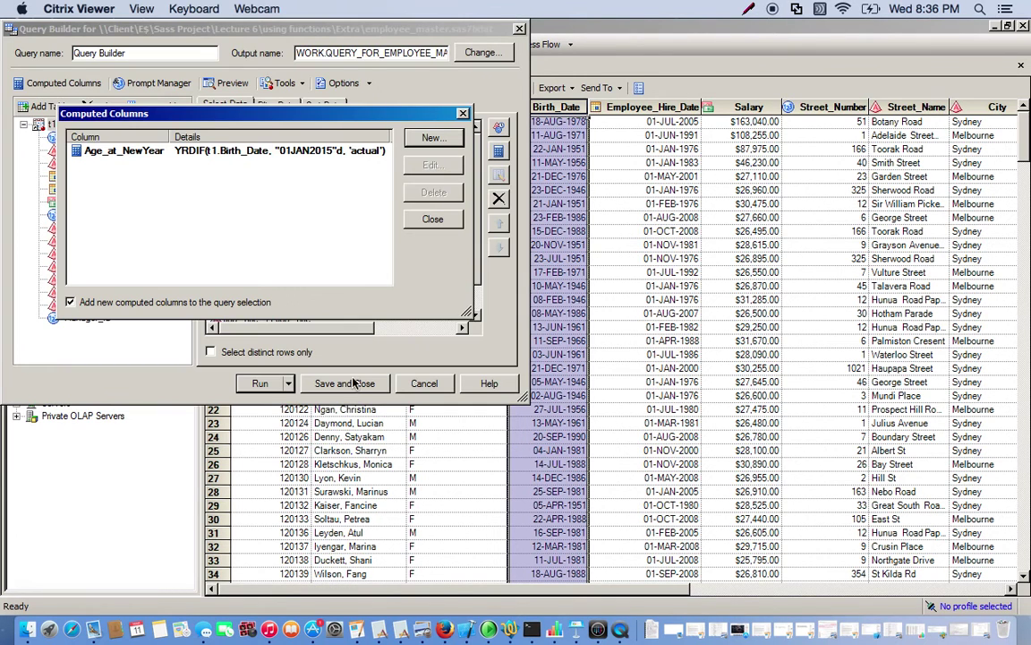
{"action": "left_click", "coordinate": [433, 219]}
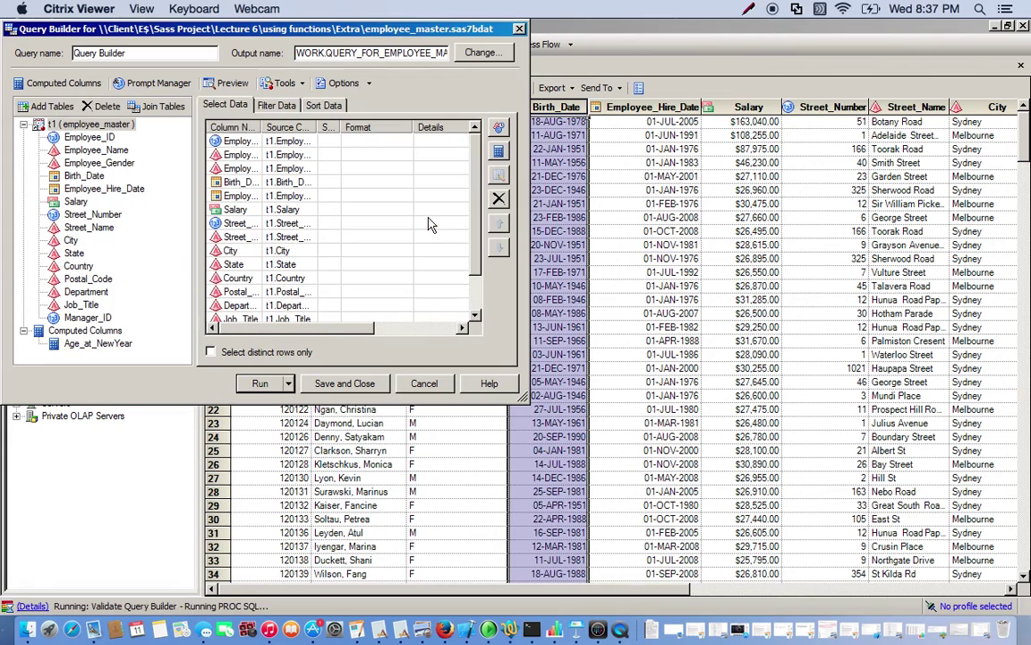
{"action": "left_click", "coordinate": [259, 383]}
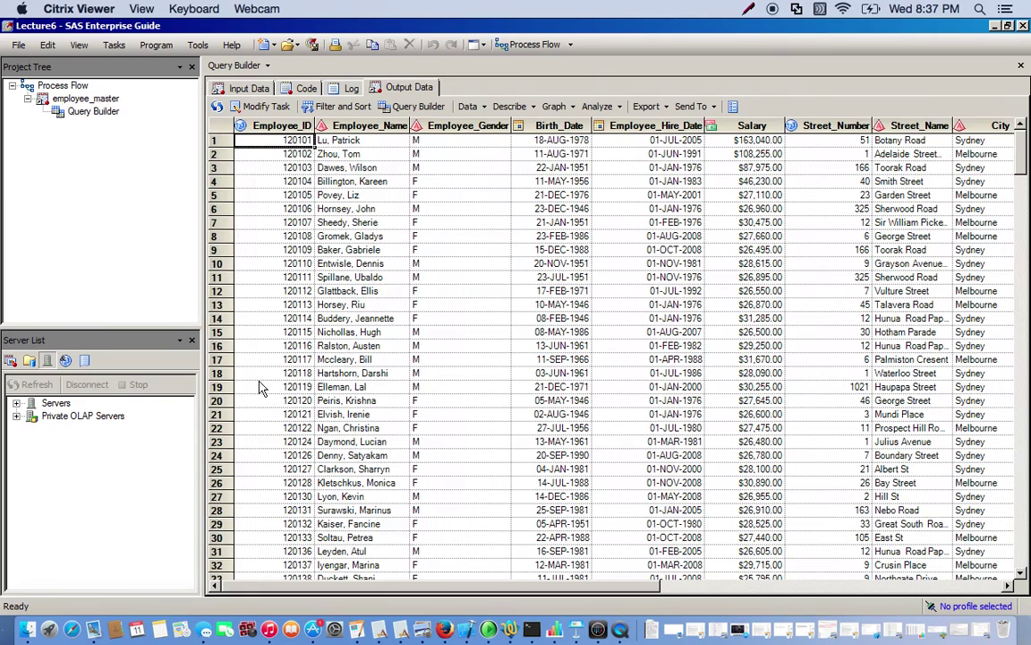
{"action": "left_click", "coordinate": [965, 587]}
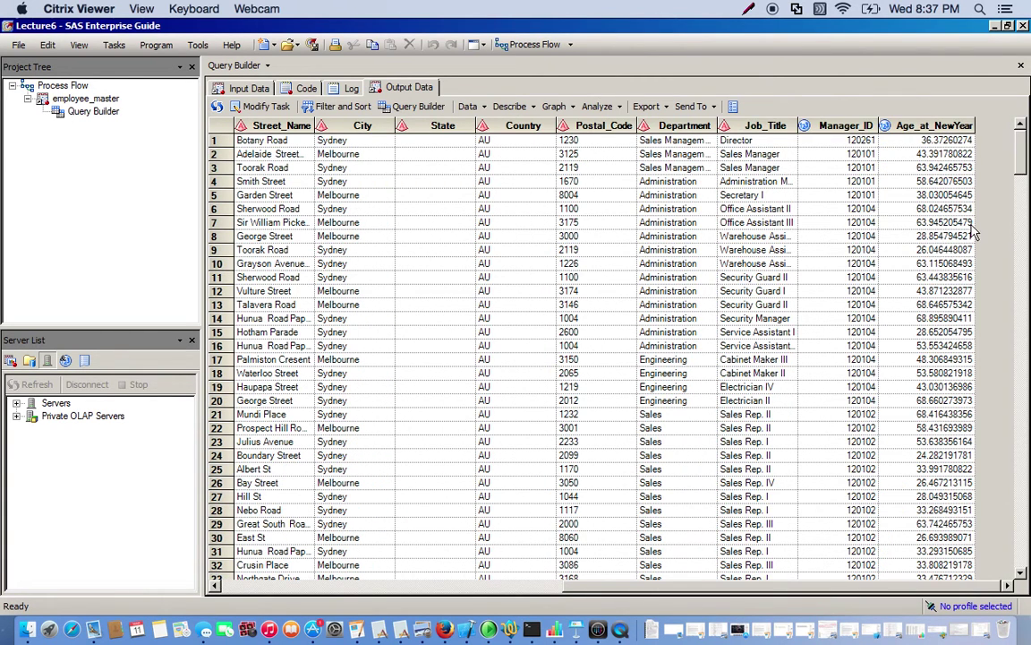
{"action": "left_click", "coordinate": [931, 126]}
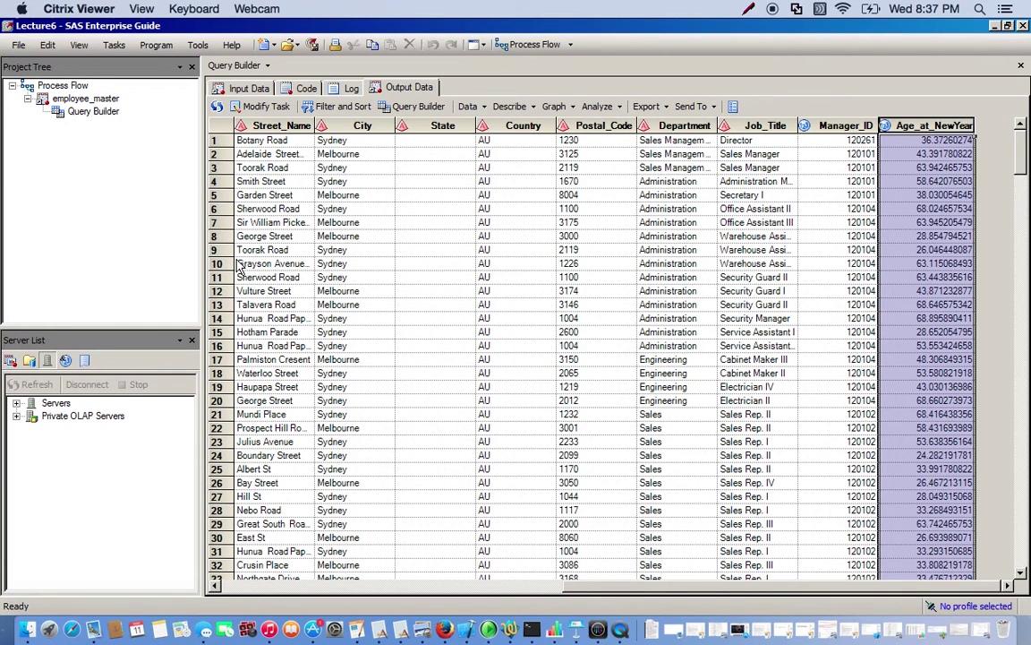
Reopen the query in Query Builder and show its Computed Columns list
{"action": "left_click", "coordinate": [266, 108]}
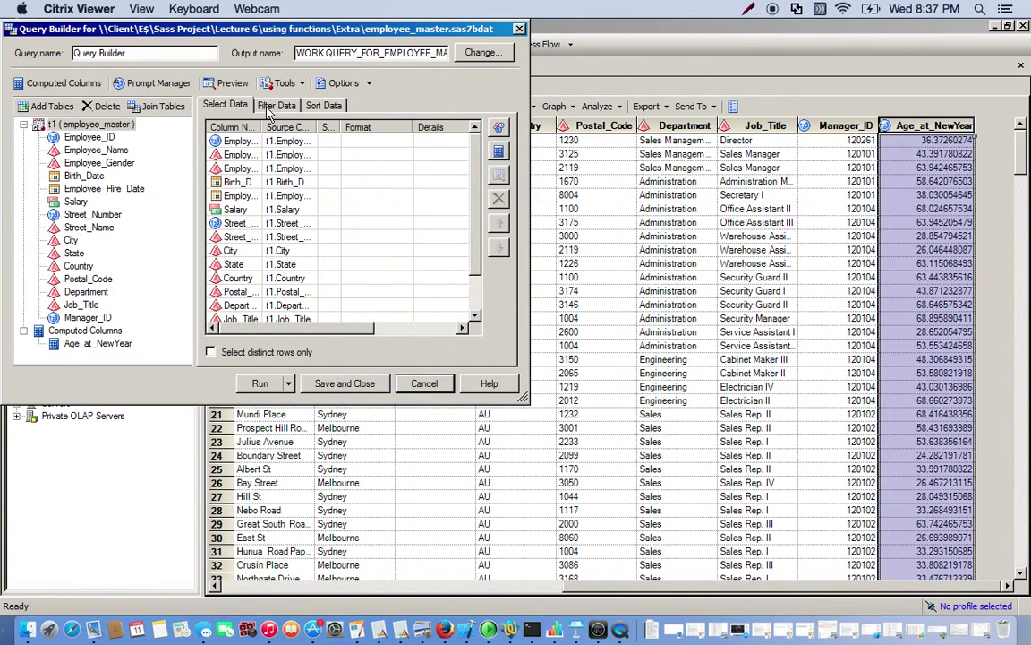
{"action": "left_click", "coordinate": [54, 83]}
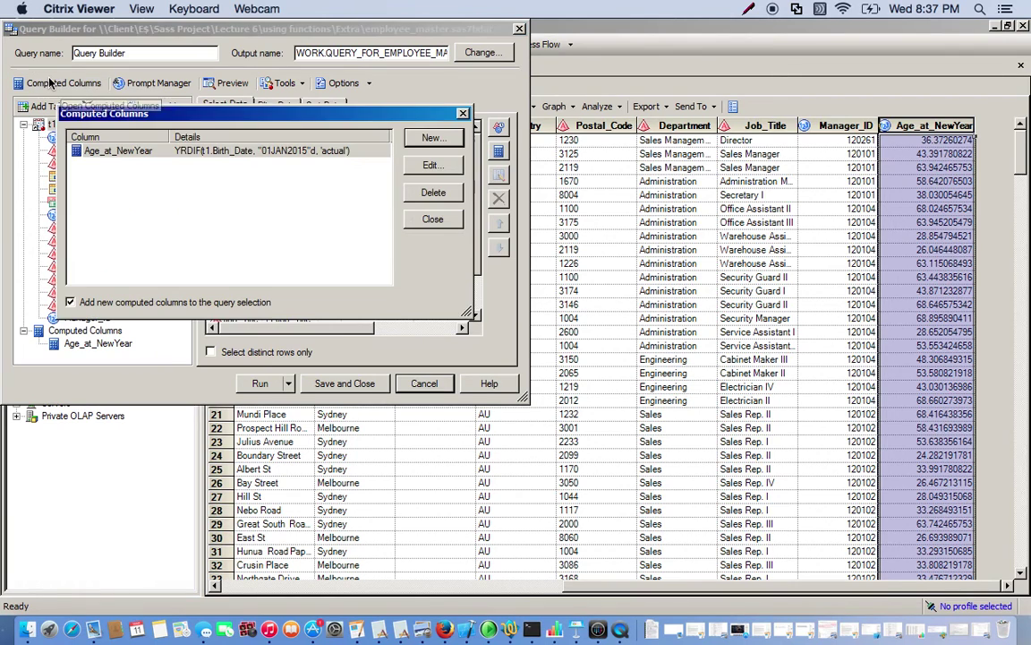
Start another computed column as an advanced expression
{"action": "left_click", "coordinate": [434, 139]}
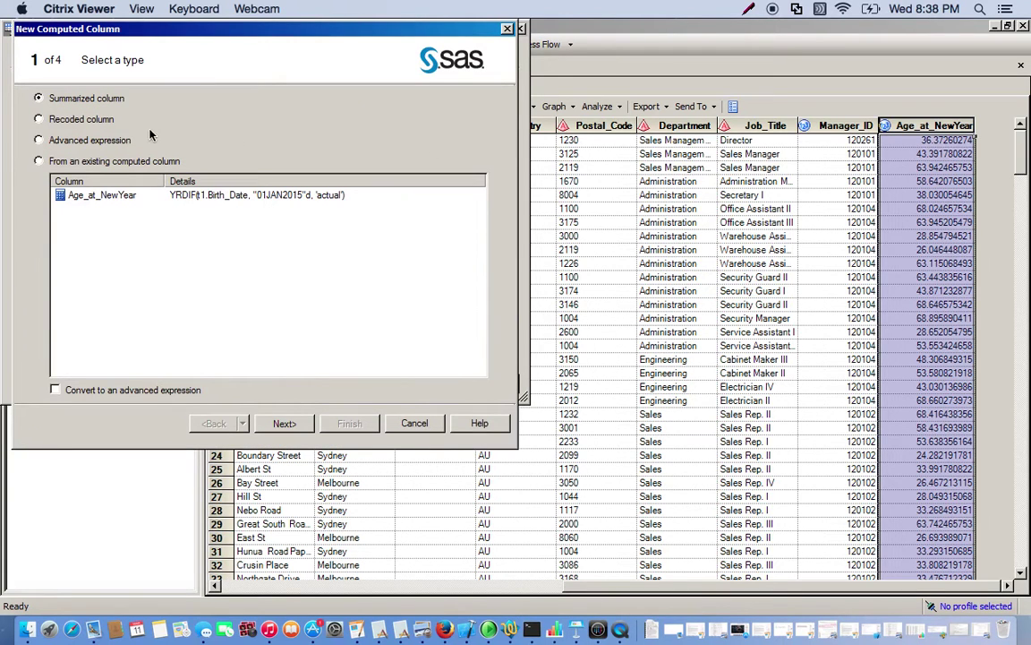
{"action": "left_click", "coordinate": [107, 142]}
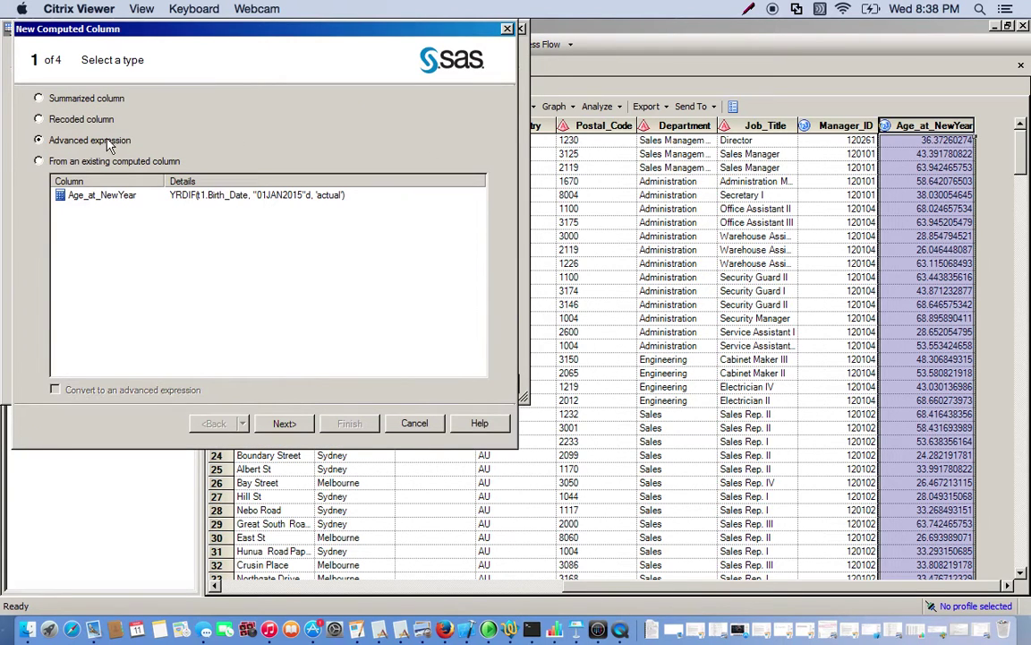
{"action": "left_click", "coordinate": [285, 425]}
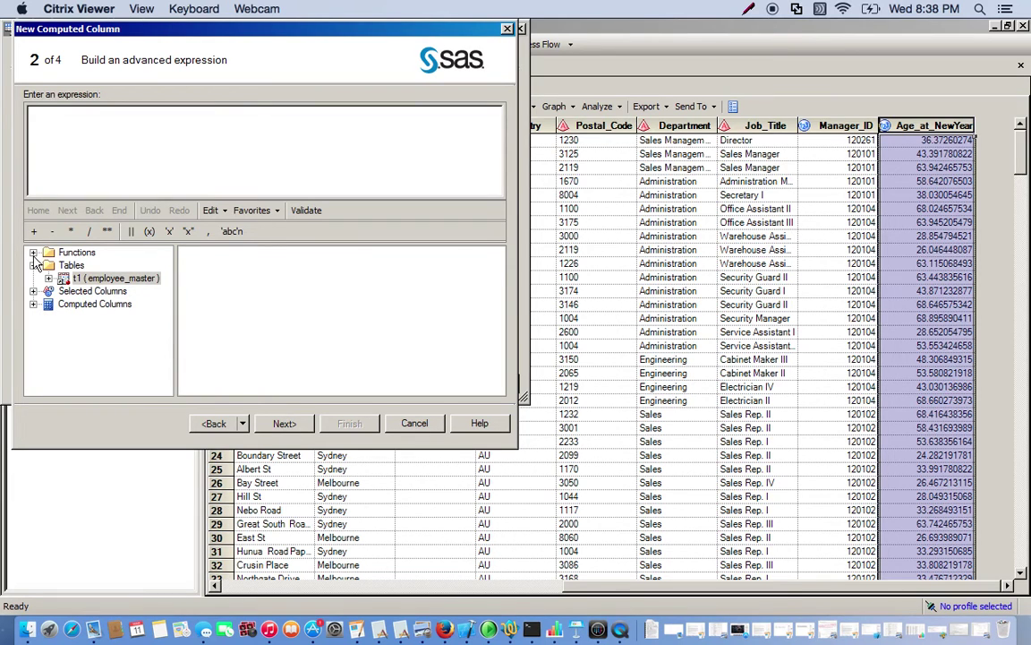
Build the expression INT wrapped around the Age_at_NewYear YRDIF expression
{"action": "left_click", "coordinate": [34, 253]}
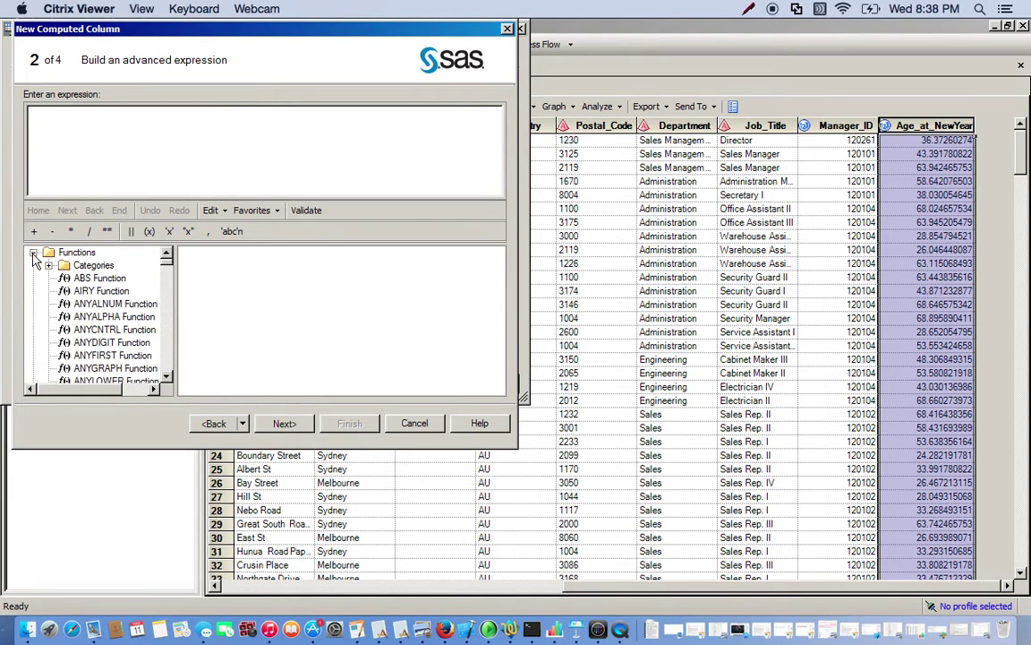
{"action": "left_click", "coordinate": [101, 292]}
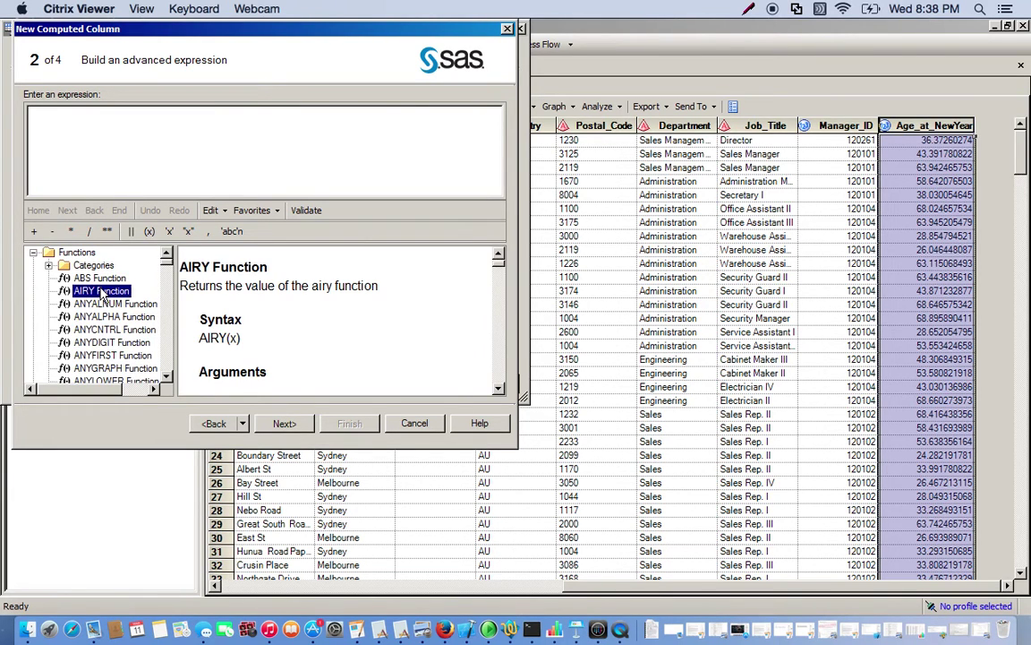
{"action": "key", "text": "i"}
{"action": "key", "text": "n"}
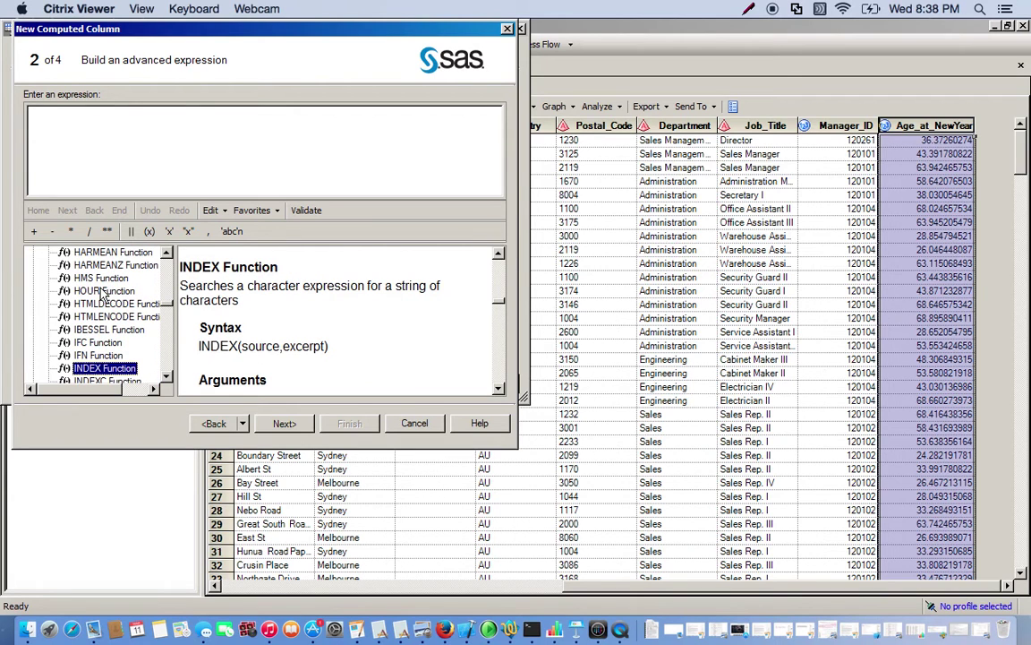
{"action": "scroll", "coordinate": [167, 379], "scroll_direction": "down", "scroll_amount": 1}
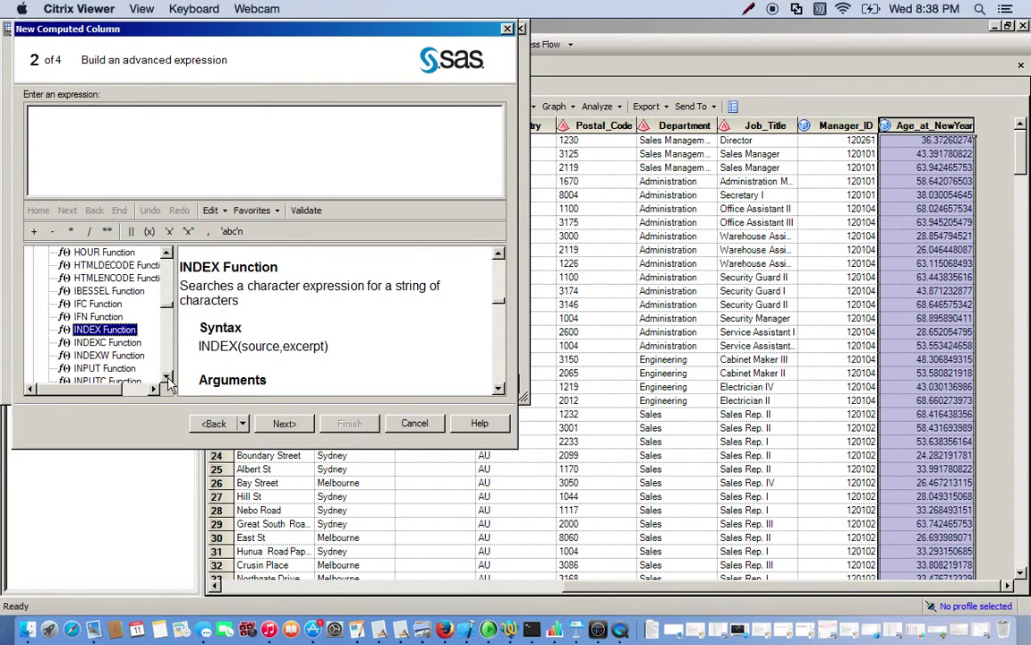
{"action": "scroll", "coordinate": [169, 381], "scroll_direction": "down", "scroll_amount": 1}
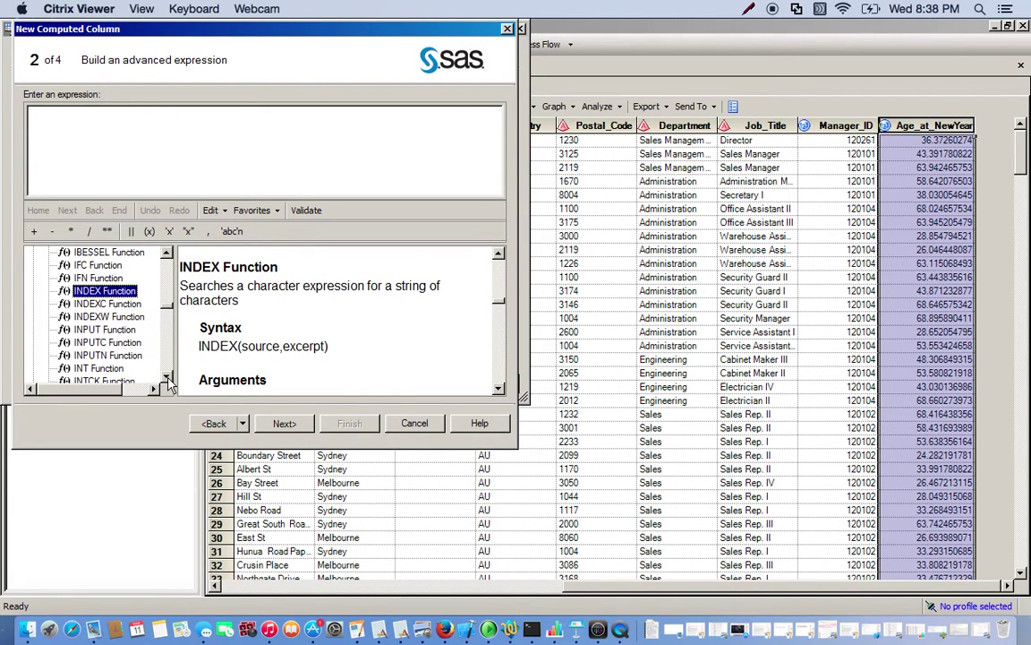
{"action": "left_click", "coordinate": [101, 370]}
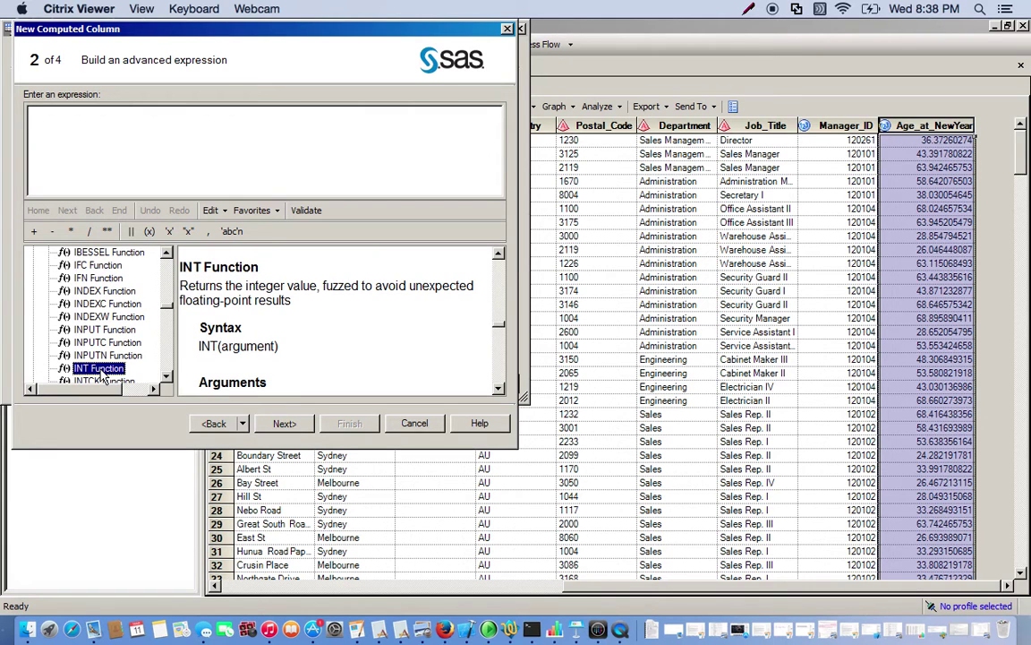
{"action": "double_click", "coordinate": [100, 370]}
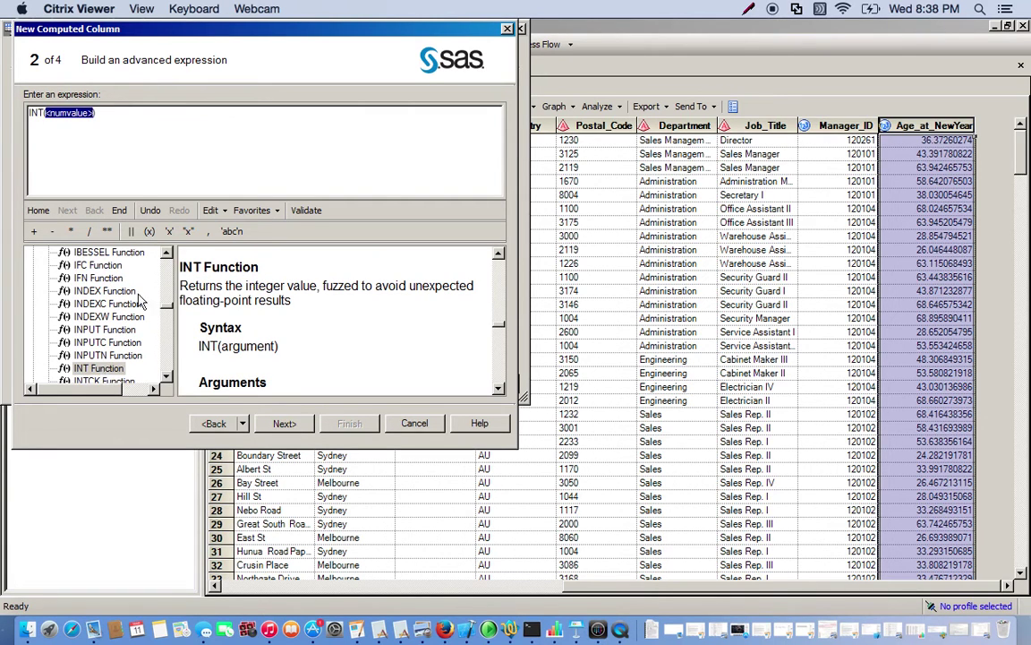
{"action": "left_click_drag", "start_coordinate": [163, 307], "coordinate": [166, 391]}
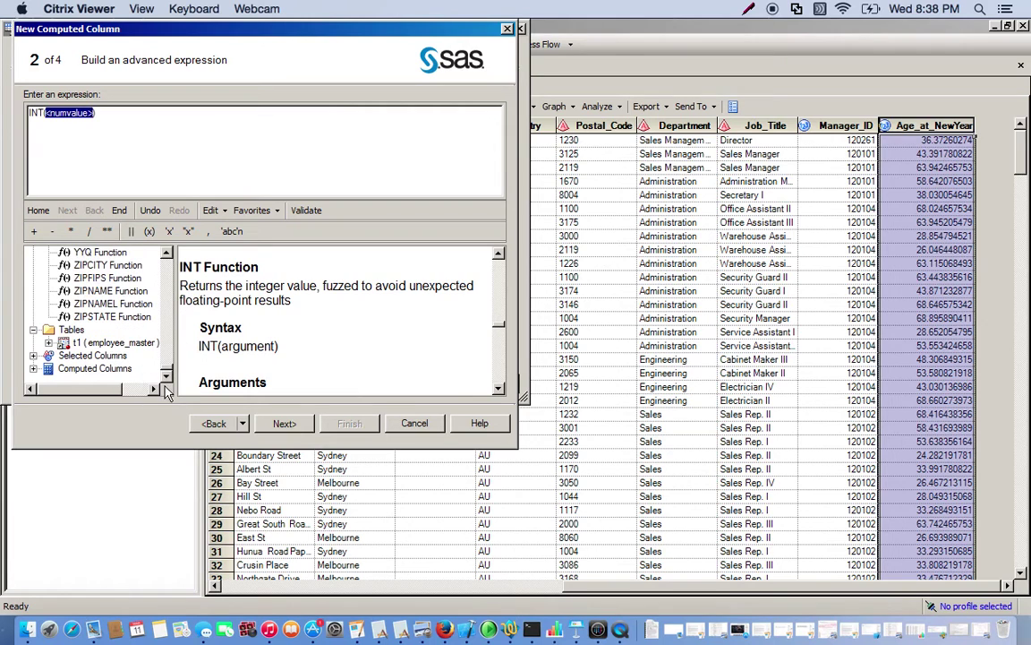
{"action": "left_click", "coordinate": [33, 368]}
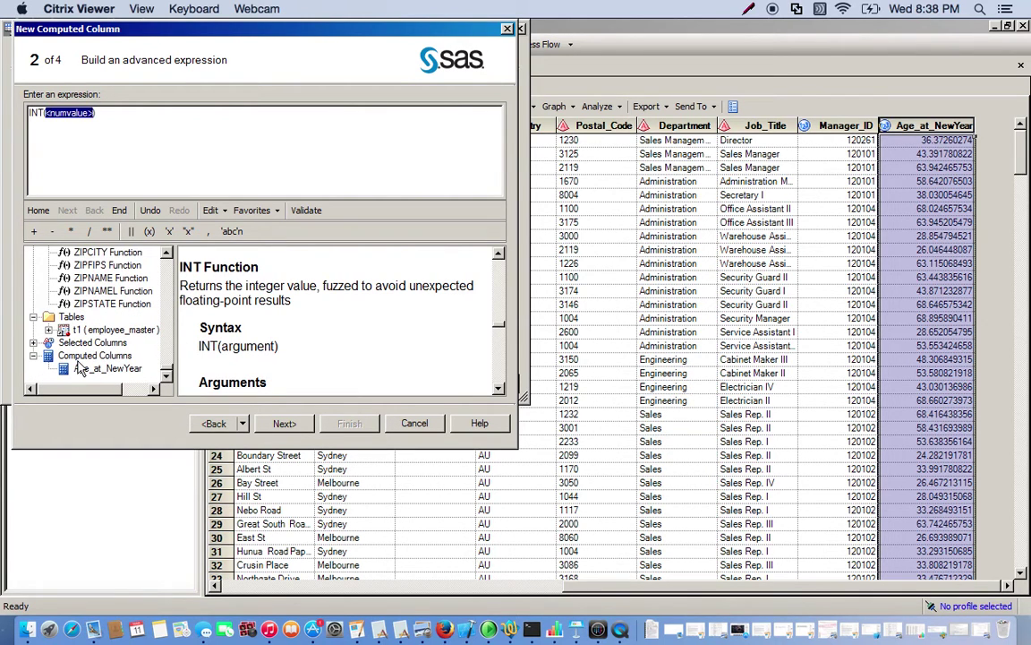
{"action": "double_click", "coordinate": [117, 371]}
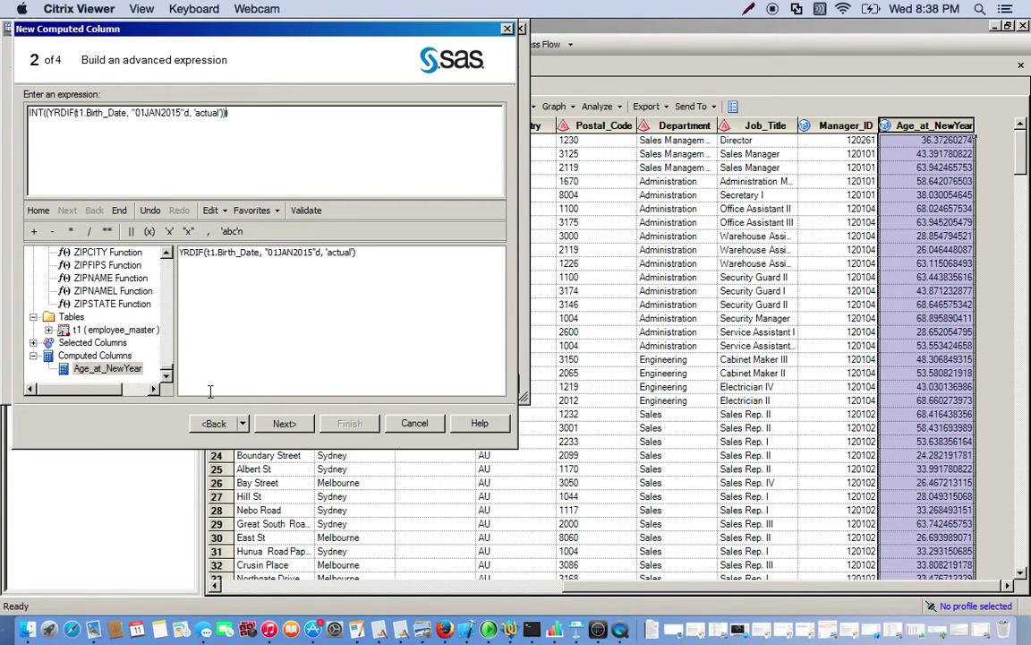
Name the new column New_Age_NewYear and finish the wizard
{"action": "left_click", "coordinate": [286, 423]}
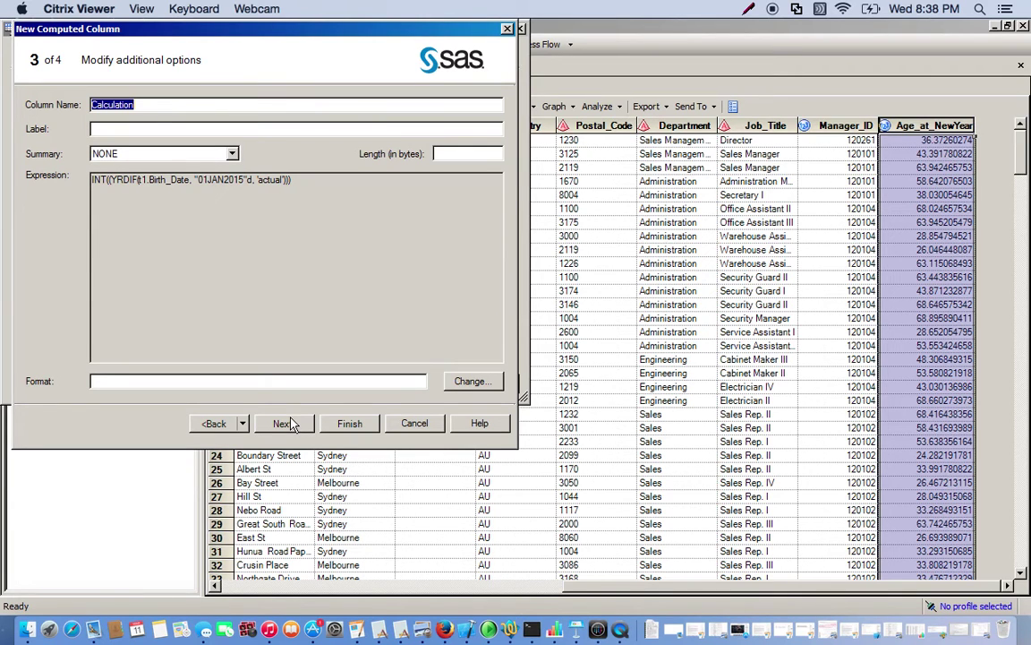
{"action": "type", "text": "New_Age_New"}
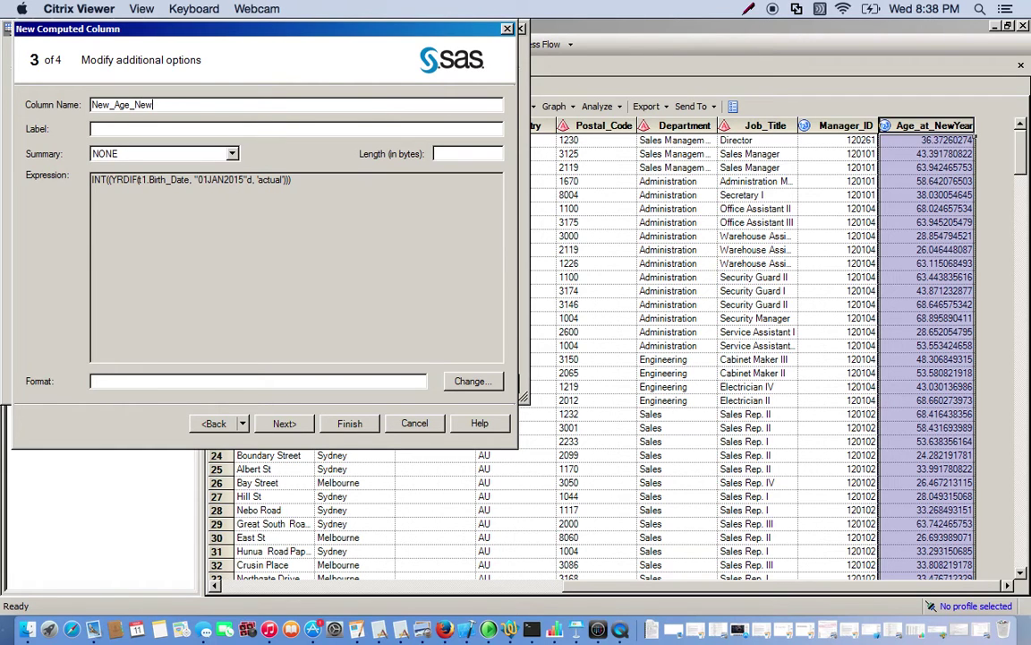
{"action": "type", "text": "Year"}
{"action": "left_click", "coordinate": [284, 425]}
{"action": "left_click", "coordinate": [347, 422]}
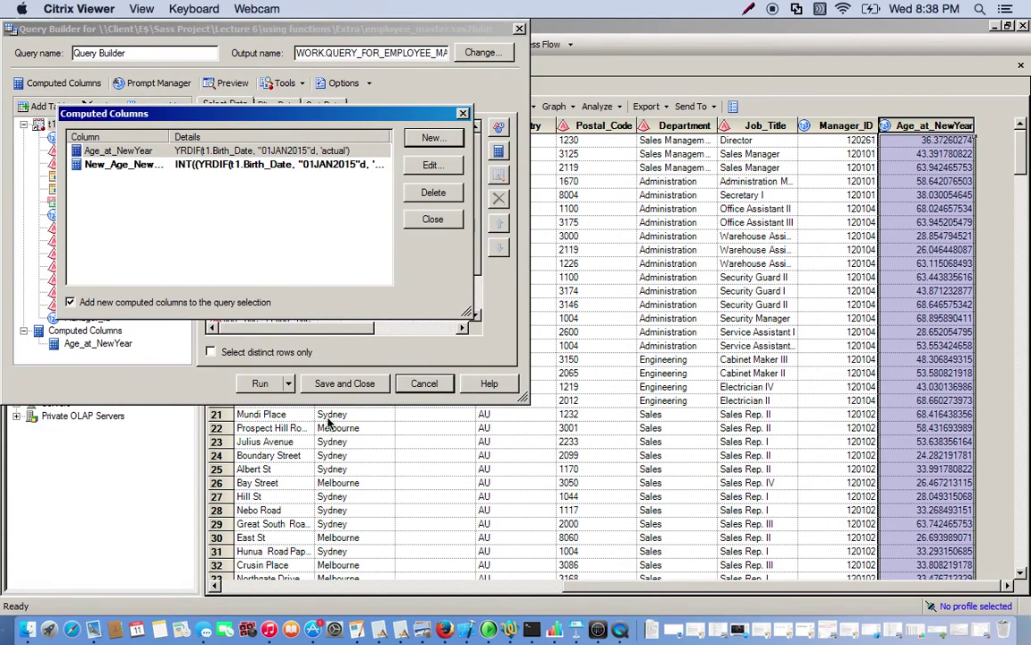
Rerun the query, replacing previous results, and view the integer New_Age_NewYear values
{"action": "left_click", "coordinate": [432, 221]}
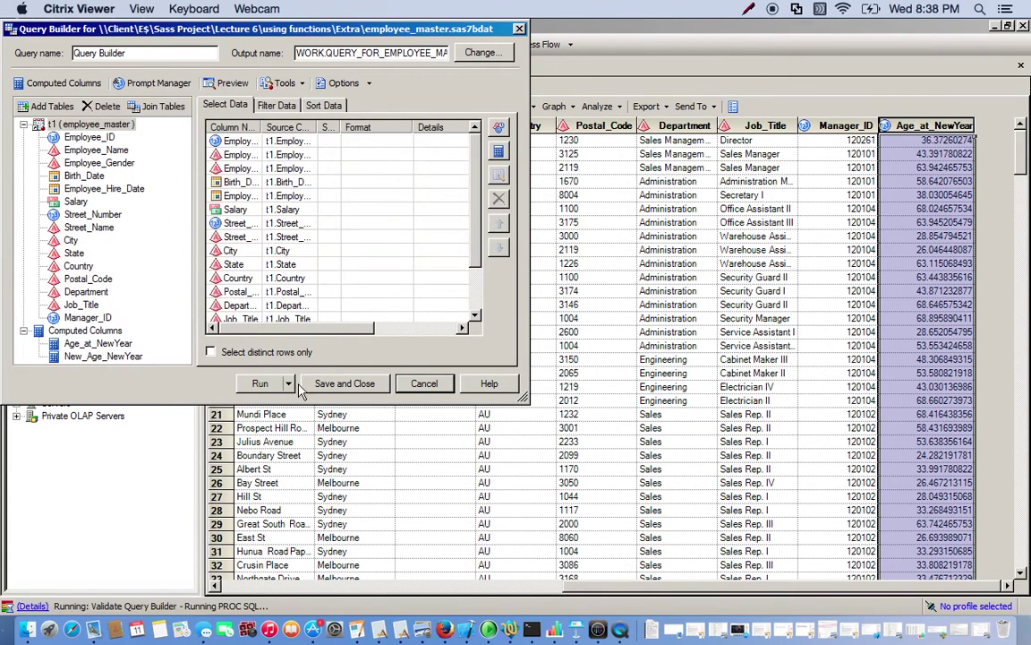
{"action": "left_click", "coordinate": [261, 384]}
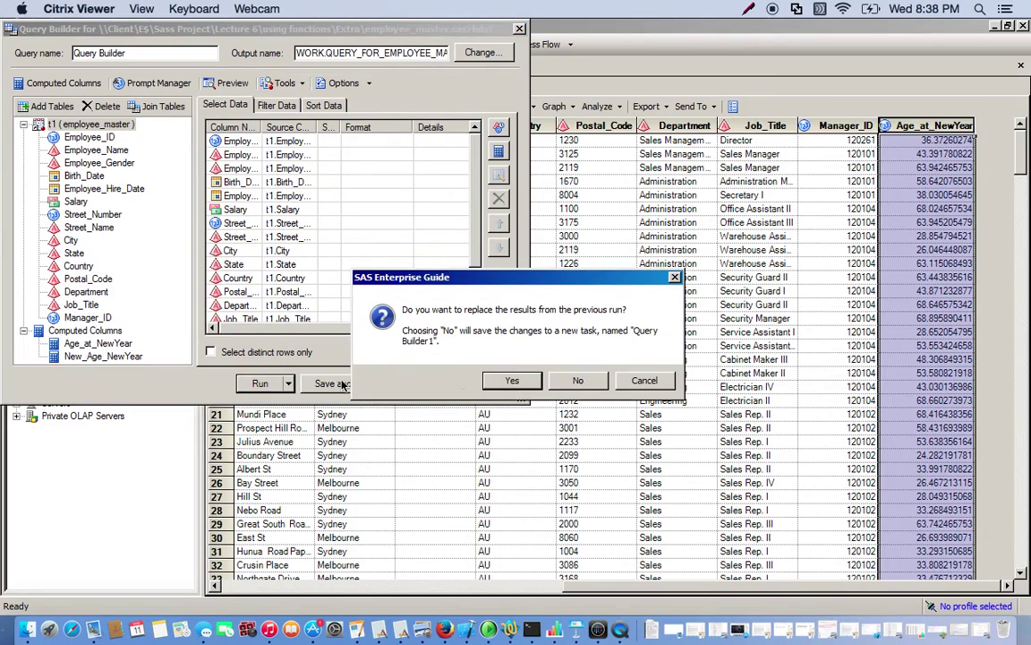
{"action": "left_click", "coordinate": [504, 380]}
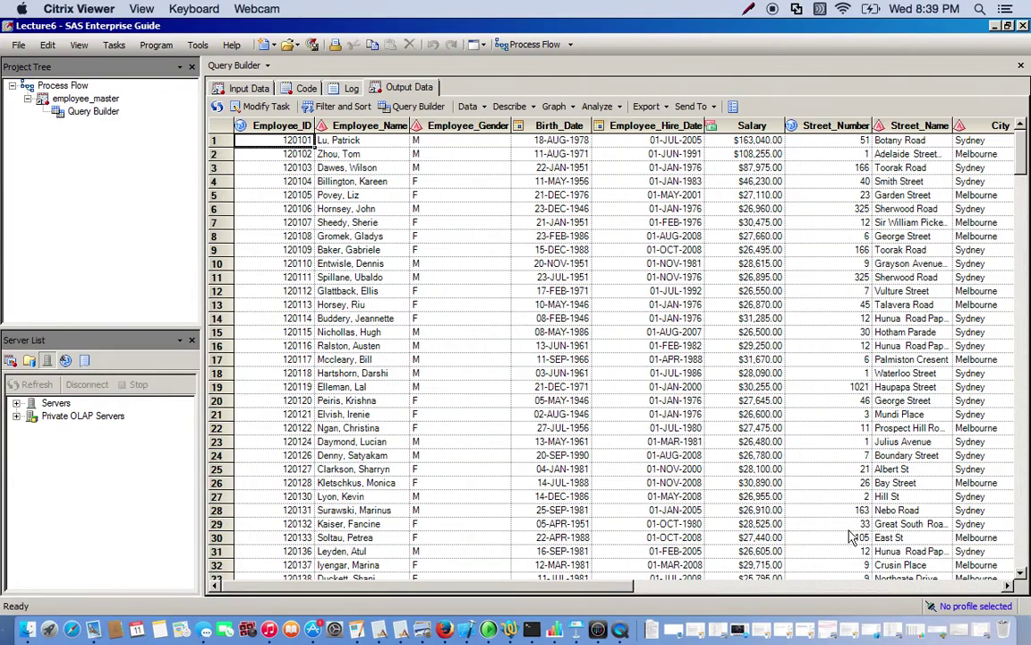
{"action": "left_click", "coordinate": [985, 587]}
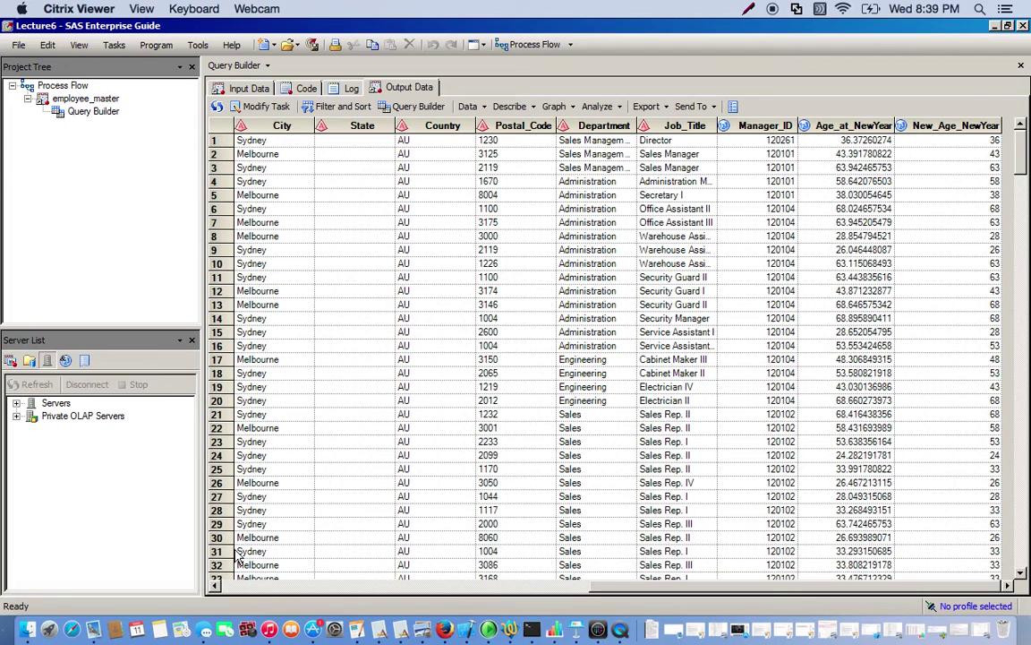
Reopen the query via Modify Task and begin a third advanced-expression computed column
{"action": "left_click", "coordinate": [259, 107]}
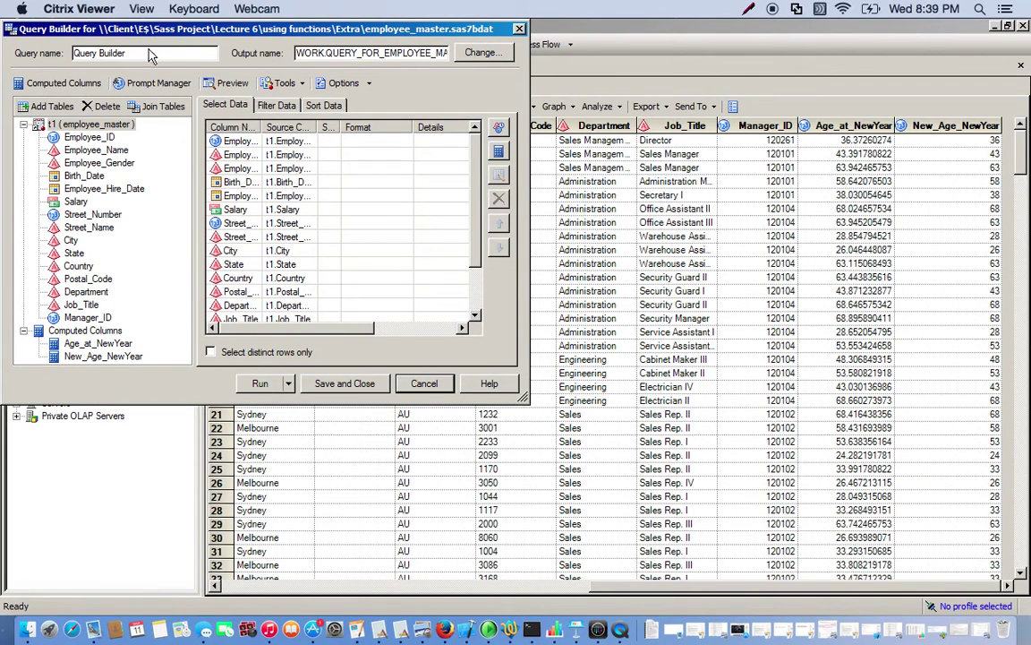
{"action": "left_click", "coordinate": [60, 85]}
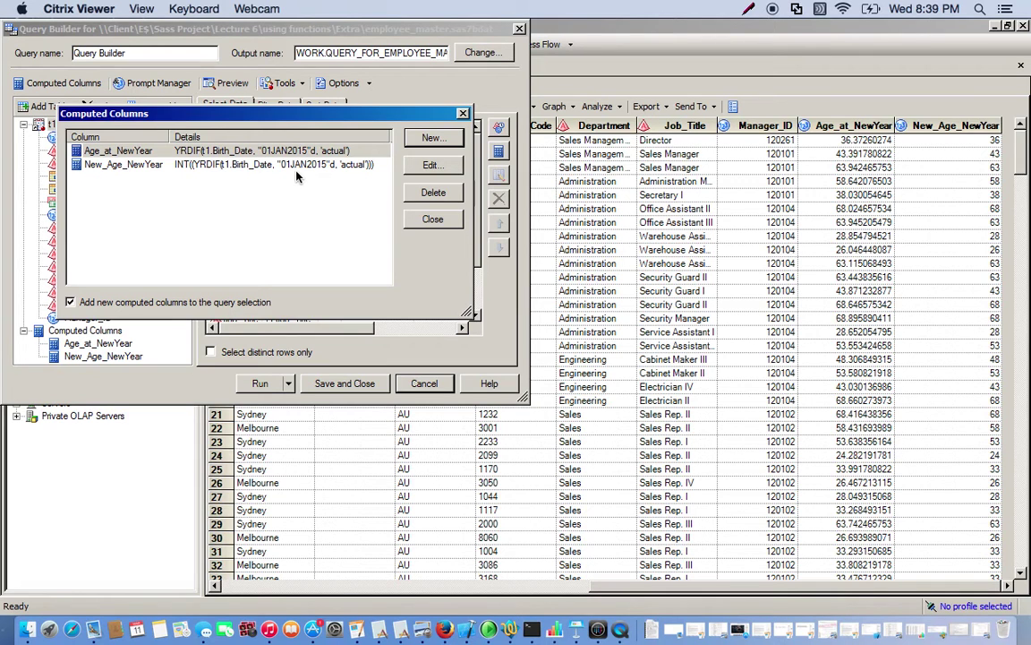
{"action": "left_click", "coordinate": [431, 139]}
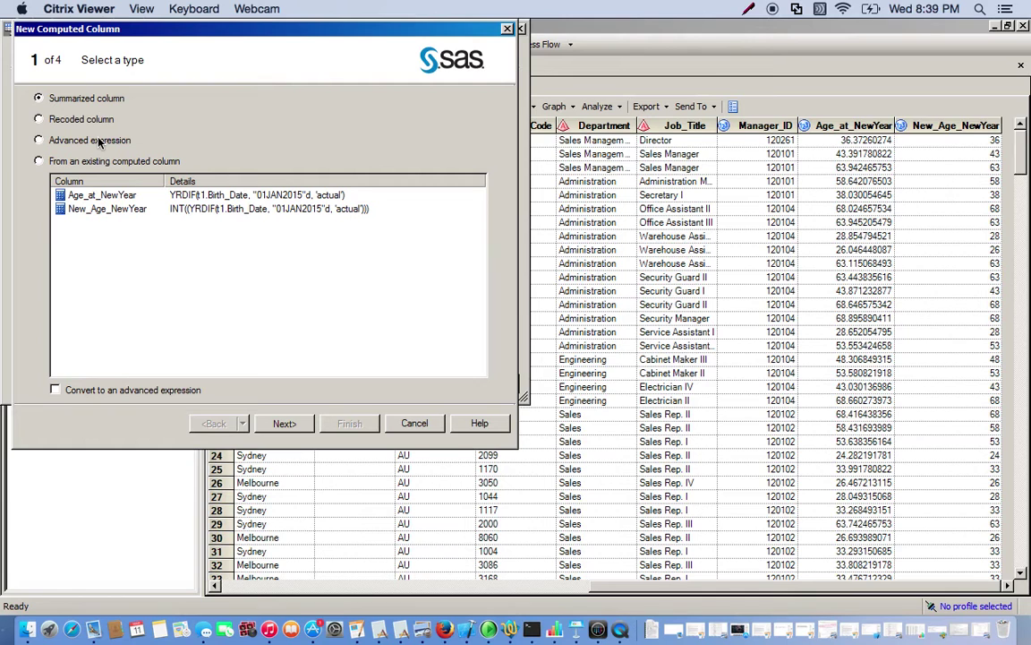
{"action": "left_click", "coordinate": [99, 141]}
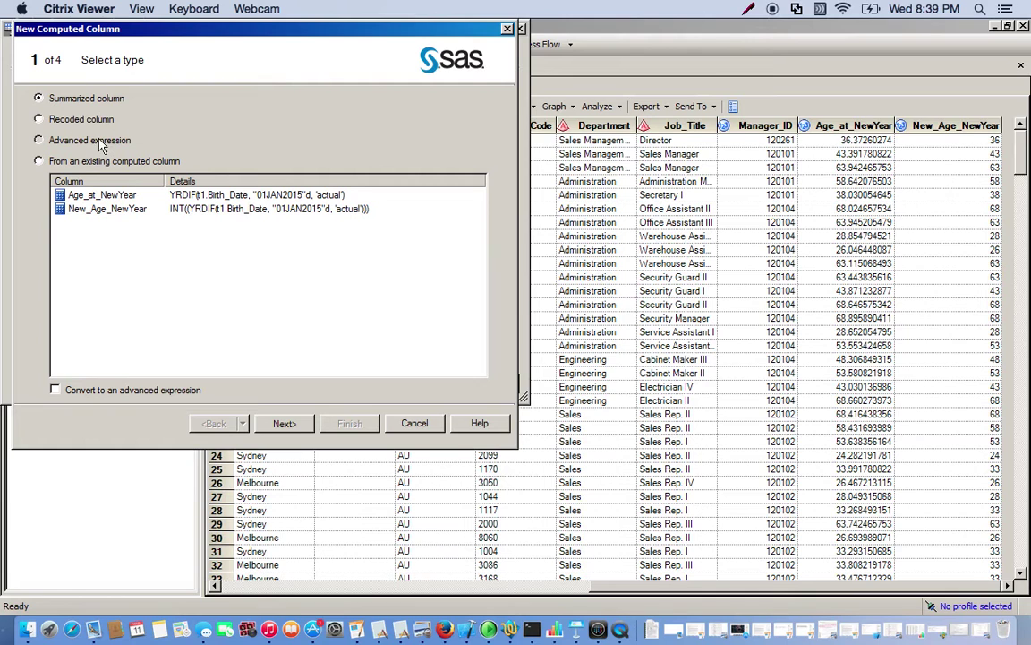
{"action": "left_click", "coordinate": [285, 424]}
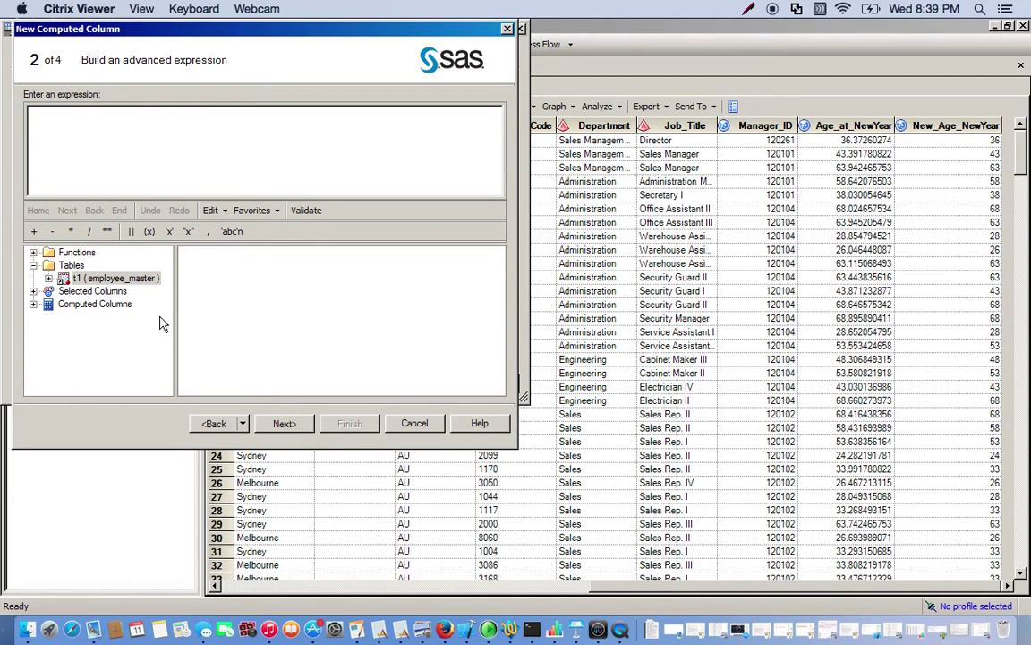
Insert a YRDIF call with t1.Birth_Date as its start date
{"action": "left_click", "coordinate": [33, 253]}
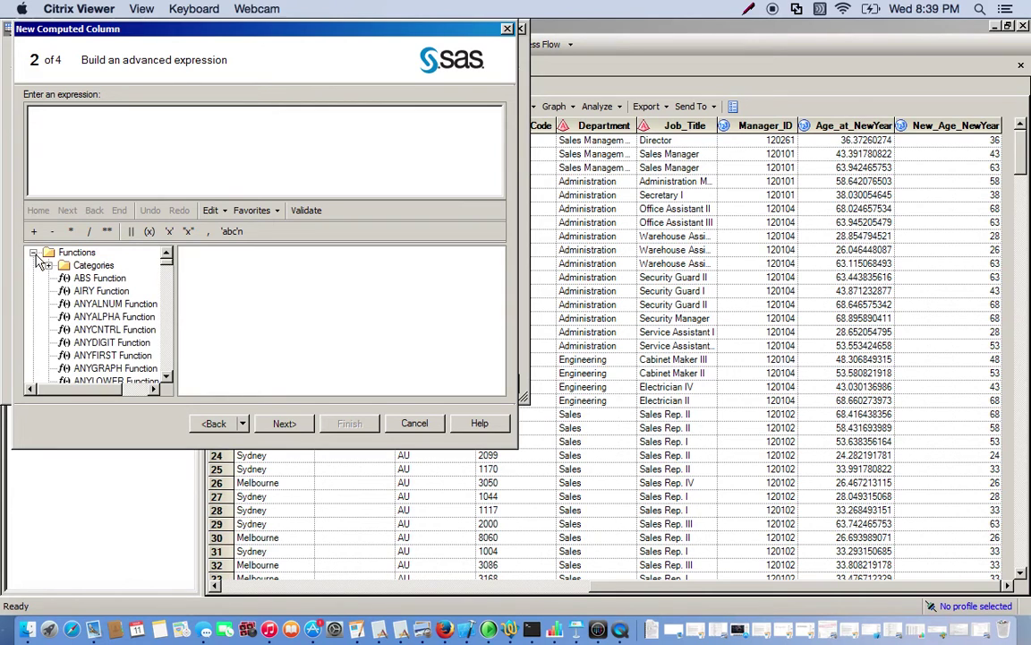
{"action": "left_click", "coordinate": [70, 305]}
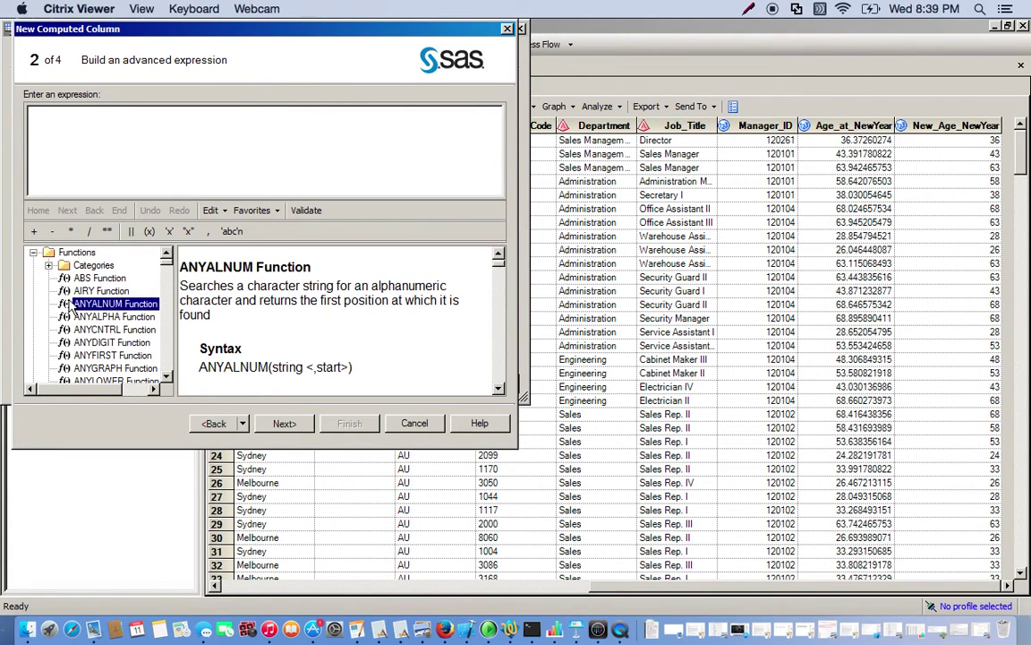
{"action": "key", "text": "y"}
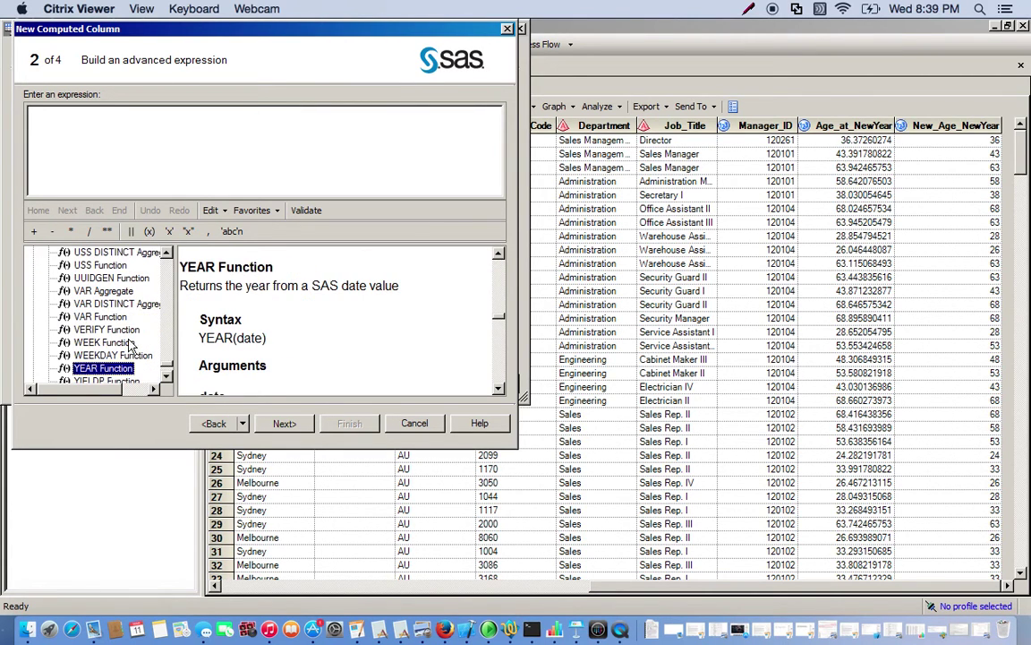
{"action": "scroll", "coordinate": [154, 349], "scroll_direction": "down", "scroll_amount": 3}
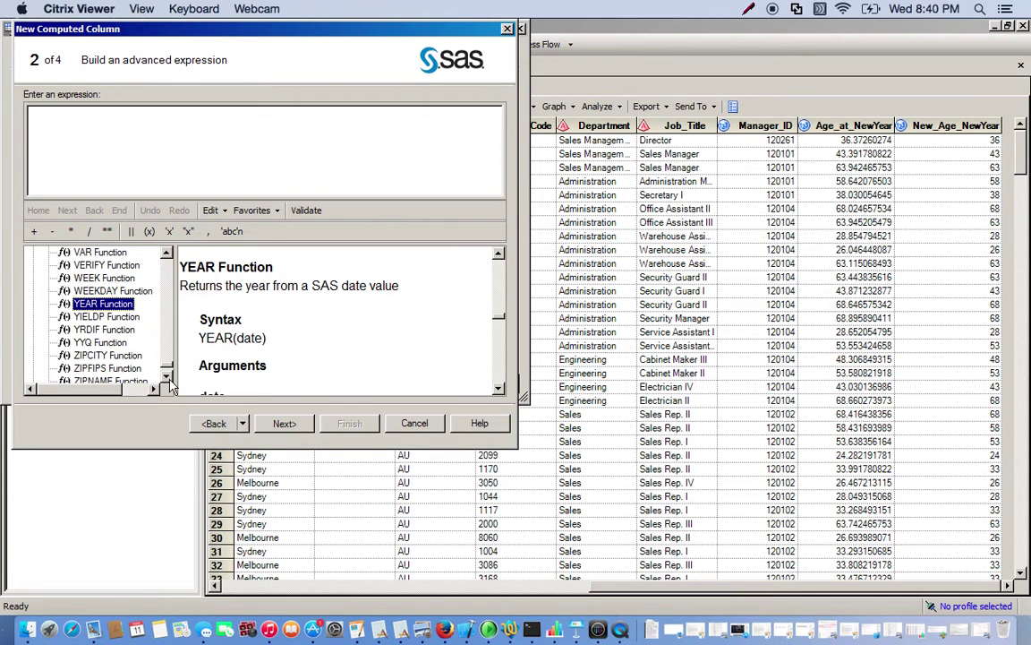
{"action": "double_click", "coordinate": [106, 330]}
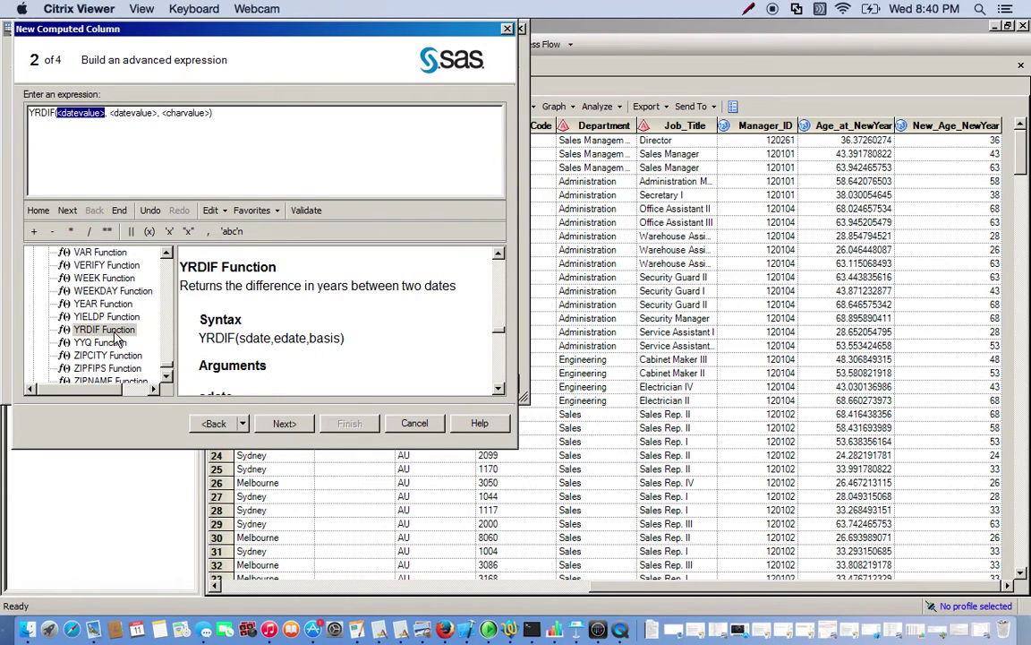
{"action": "scroll", "coordinate": [171, 384], "scroll_direction": "down", "scroll_amount": 2}
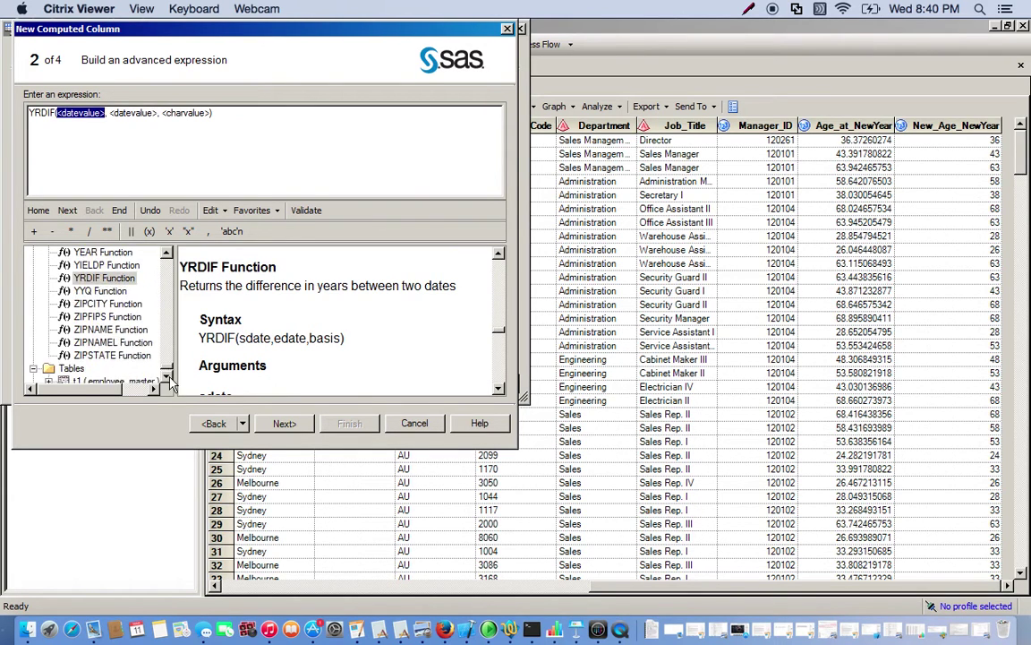
{"action": "scroll", "coordinate": [170, 383], "scroll_direction": "down", "scroll_amount": 2}
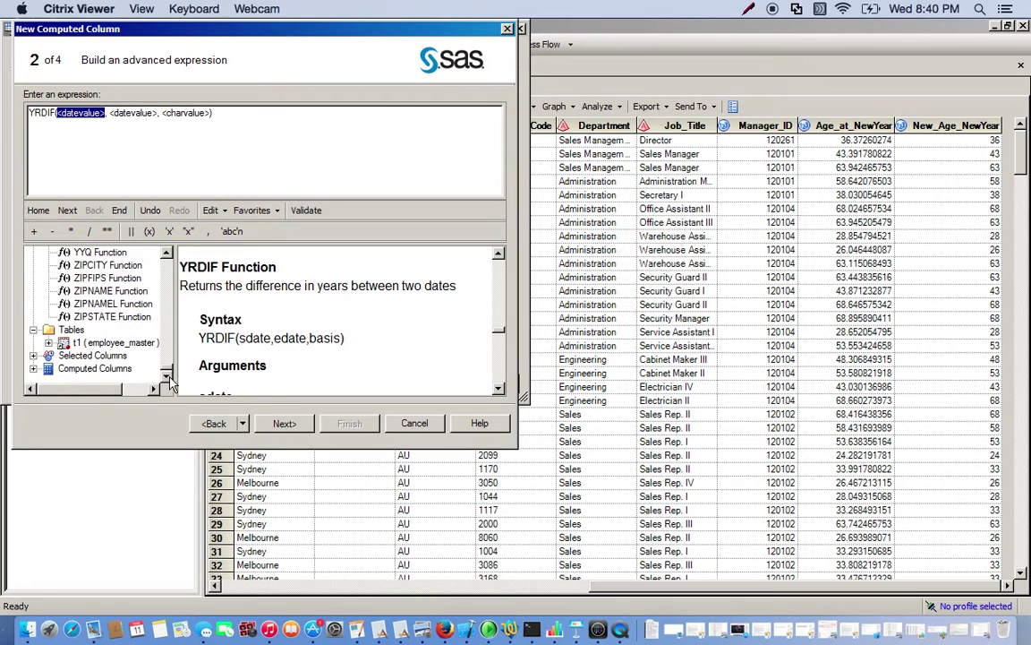
{"action": "left_click", "coordinate": [33, 355]}
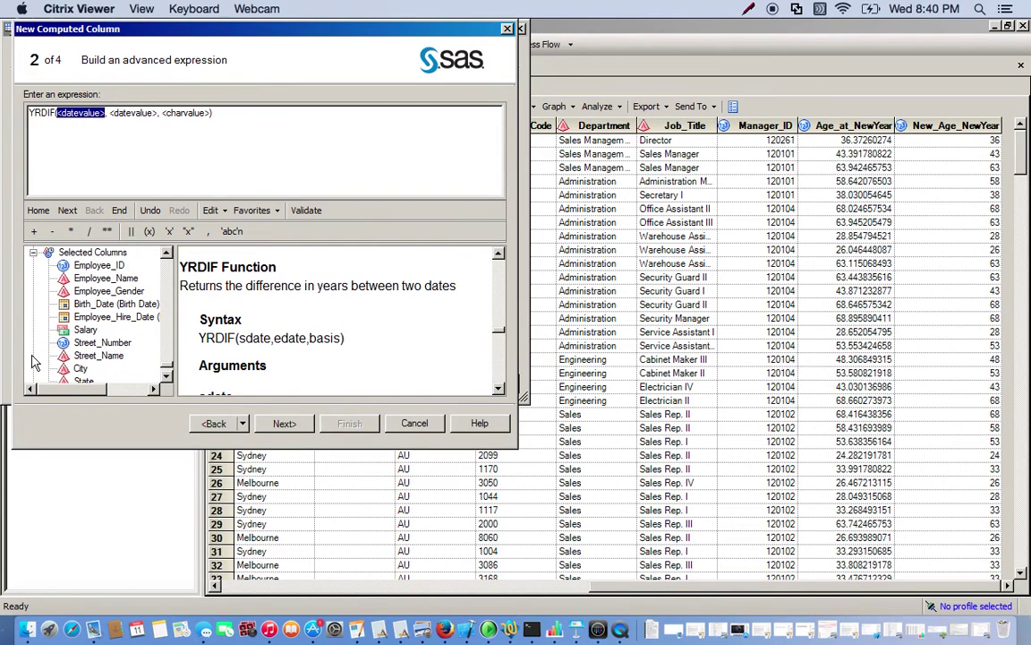
{"action": "double_click", "coordinate": [108, 304]}
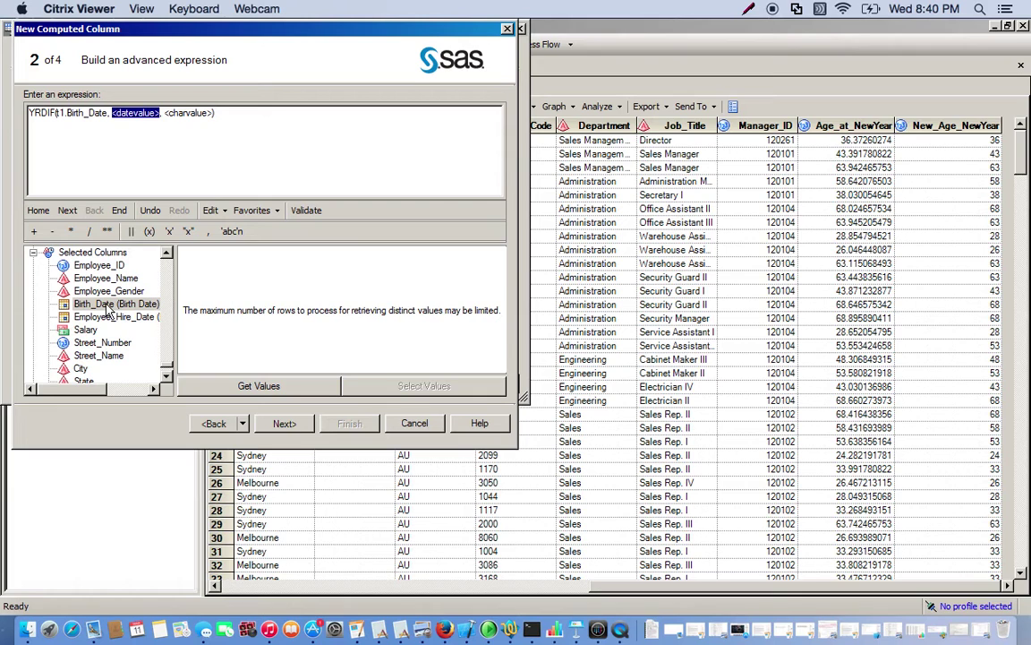
Fill in TODAY() as the end date and 'actual' as the basis
{"action": "type", "text": "TODAY"}
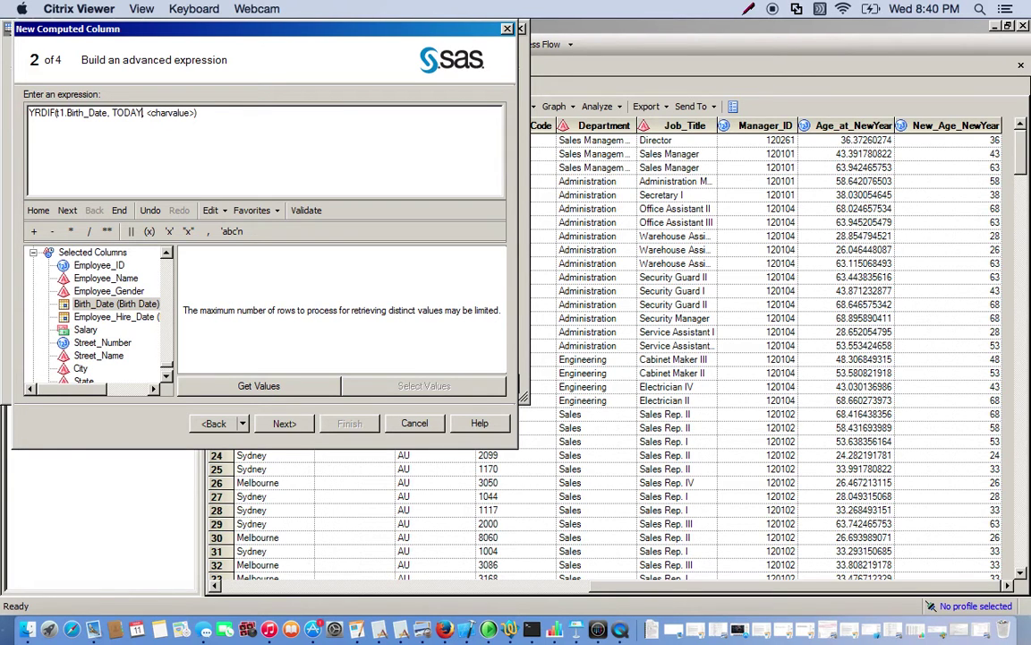
{"action": "type", "text": "()"}
{"action": "double_click", "coordinate": [174, 116]}
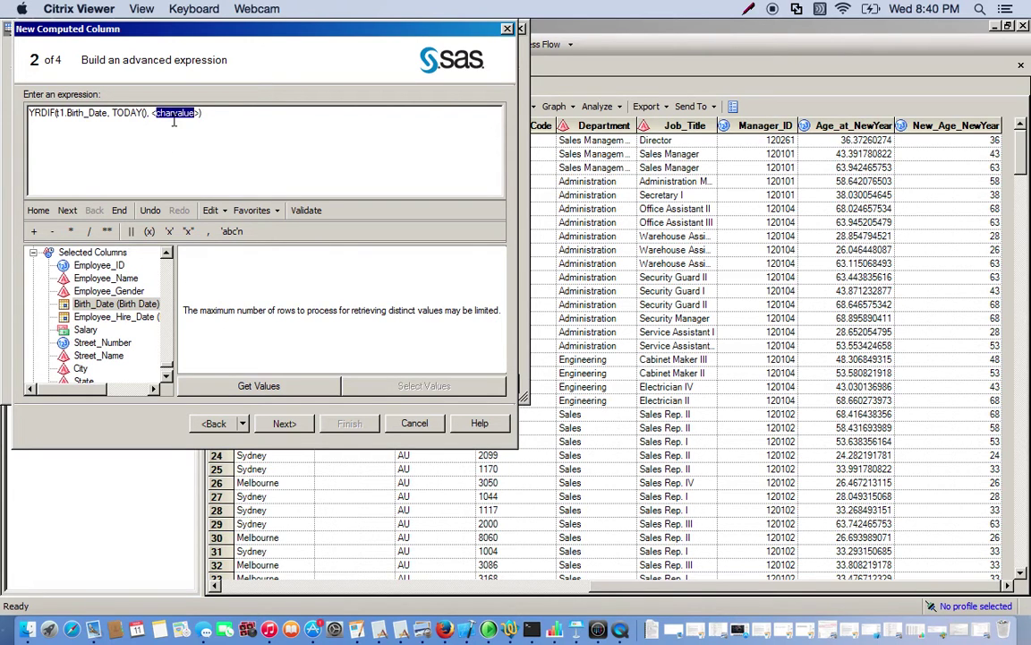
{"action": "type", "text": "'AC"}
{"action": "key", "text": "BackSpace"}
{"action": "key", "text": "BackSpace"}
{"action": "type", "text": "actual"}
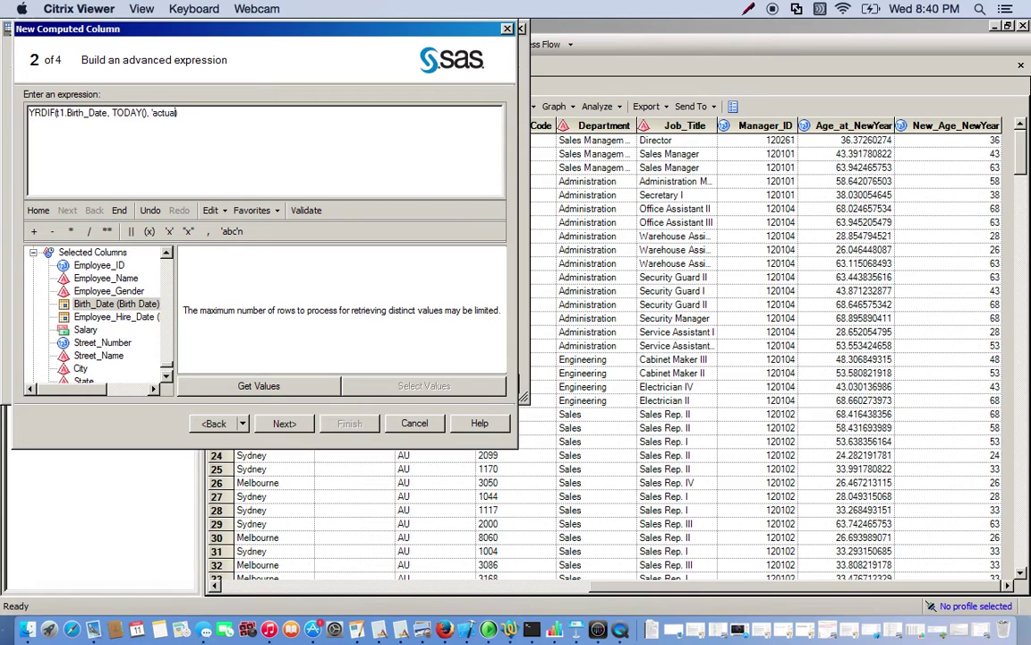
{"action": "type", "text": "'"}
{"action": "left_click", "coordinate": [285, 422]}
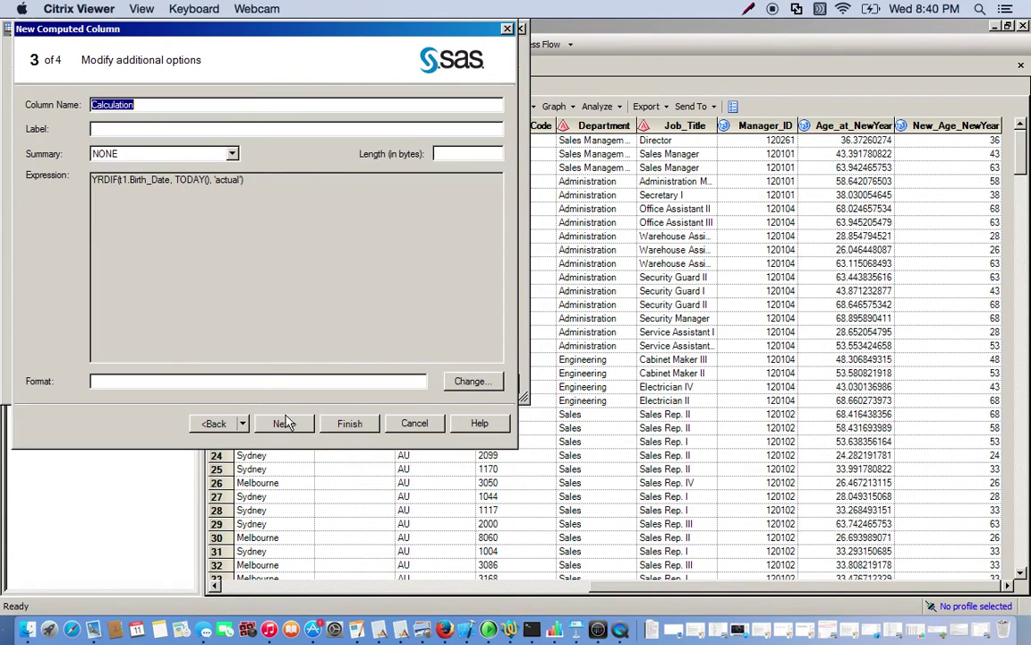
Save the third computed column as Age_Today, then rerun the query and replace the earlier results
{"action": "type", "text": "Age_Today"}
{"action": "left_click", "coordinate": [348, 424]}
{"action": "left_click", "coordinate": [432, 221]}
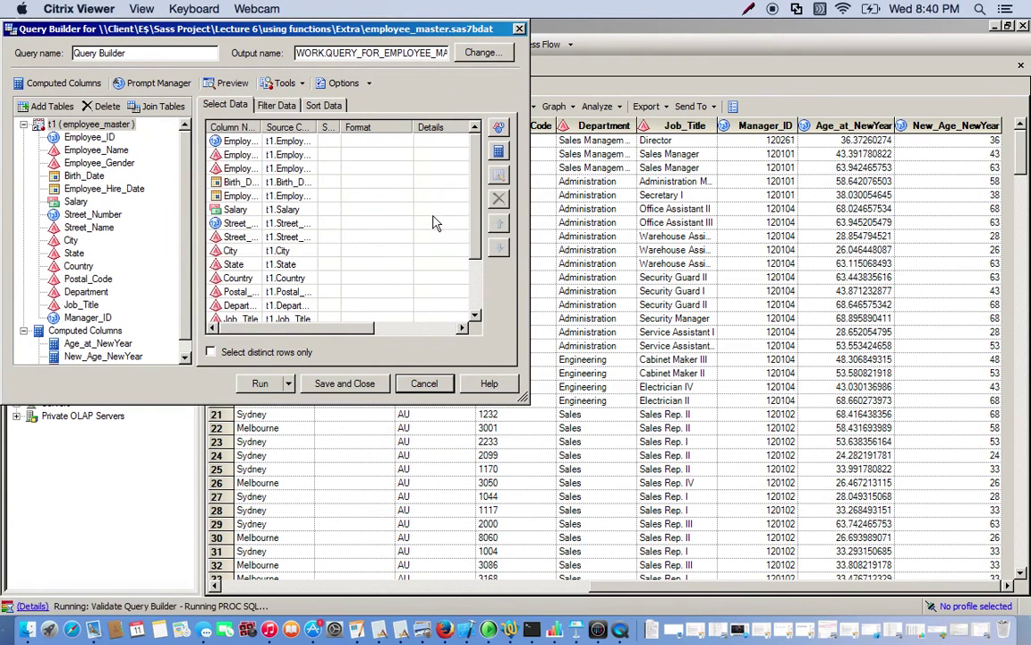
{"action": "left_click", "coordinate": [265, 383]}
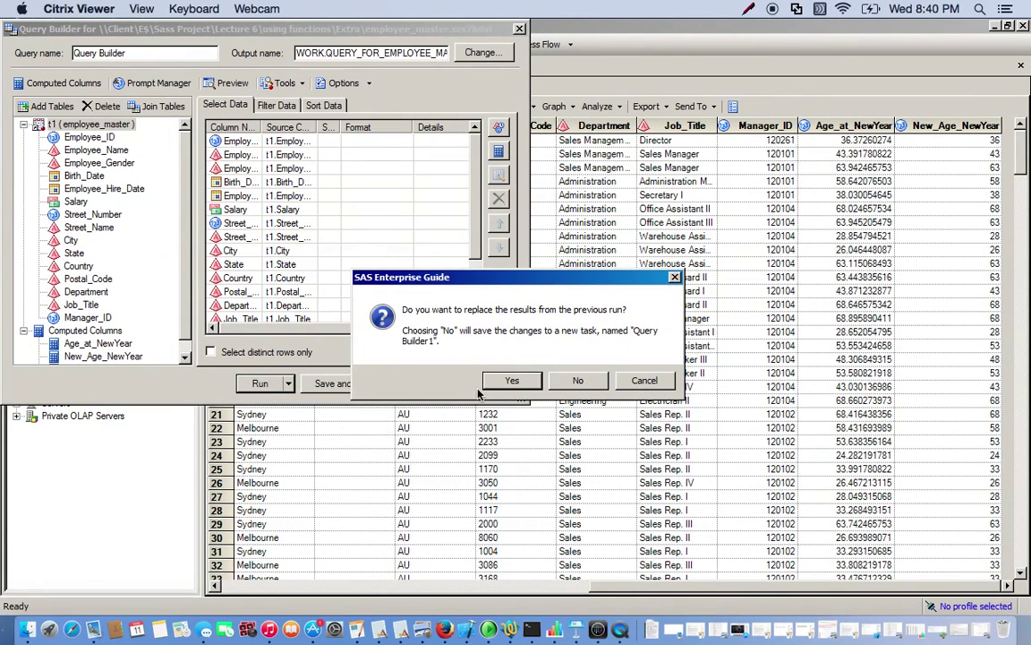
{"action": "left_click", "coordinate": [503, 381]}
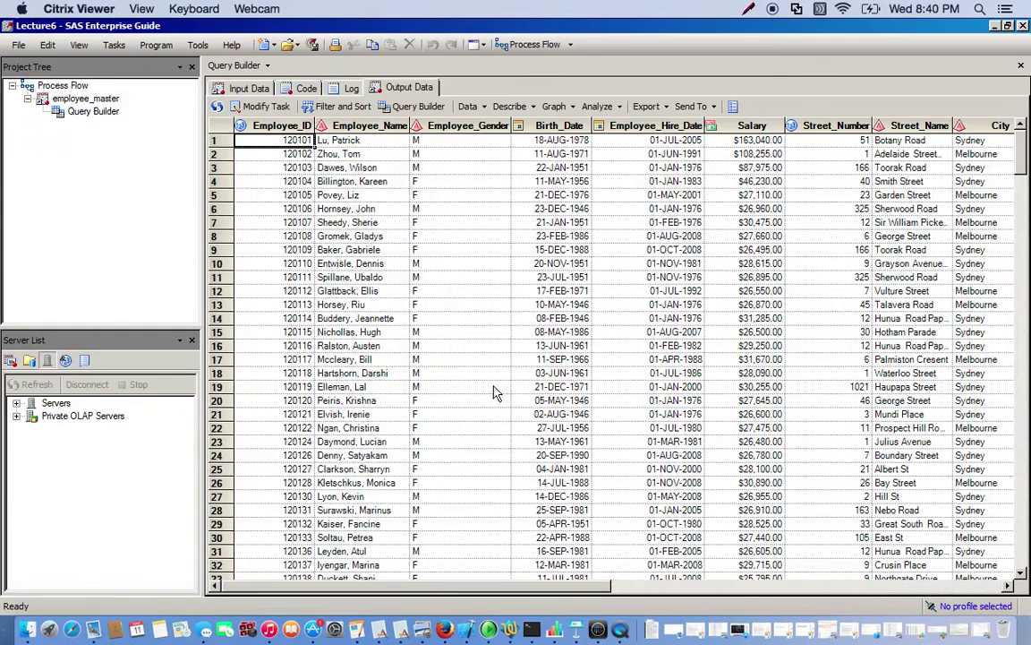
Scroll the output grid right to show Age_Today's decimal ages, such as 36.56 and 43.58
{"action": "left_click", "coordinate": [895, 585]}
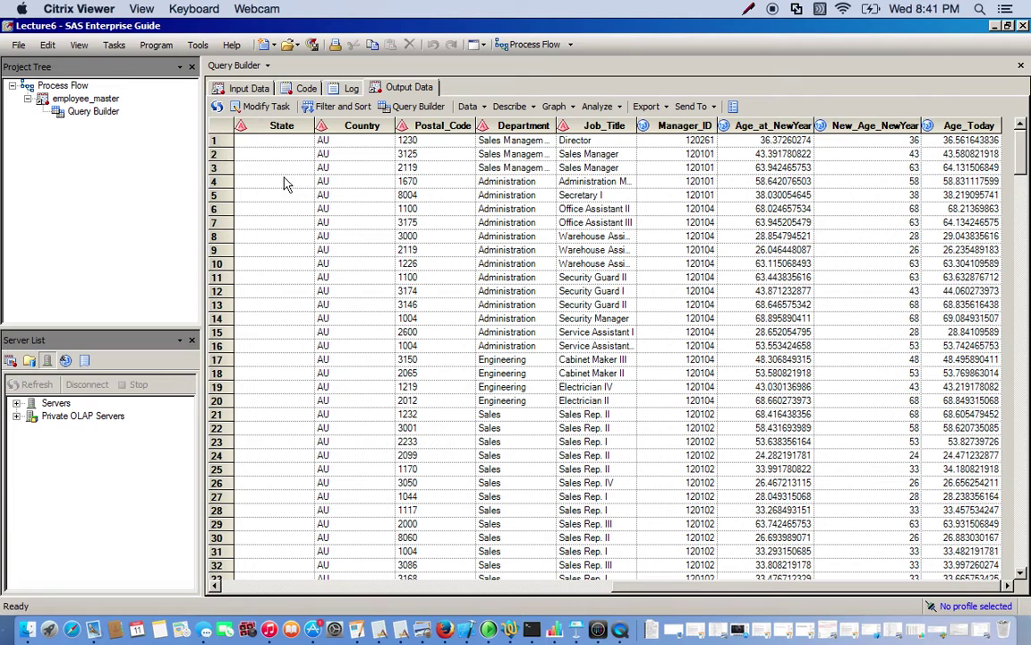
Redefine Age_Today as INT(YRDIF(t1.Birth_Date, TODAY(), 'actual')) to keep whole years
{"action": "left_click", "coordinate": [260, 106]}
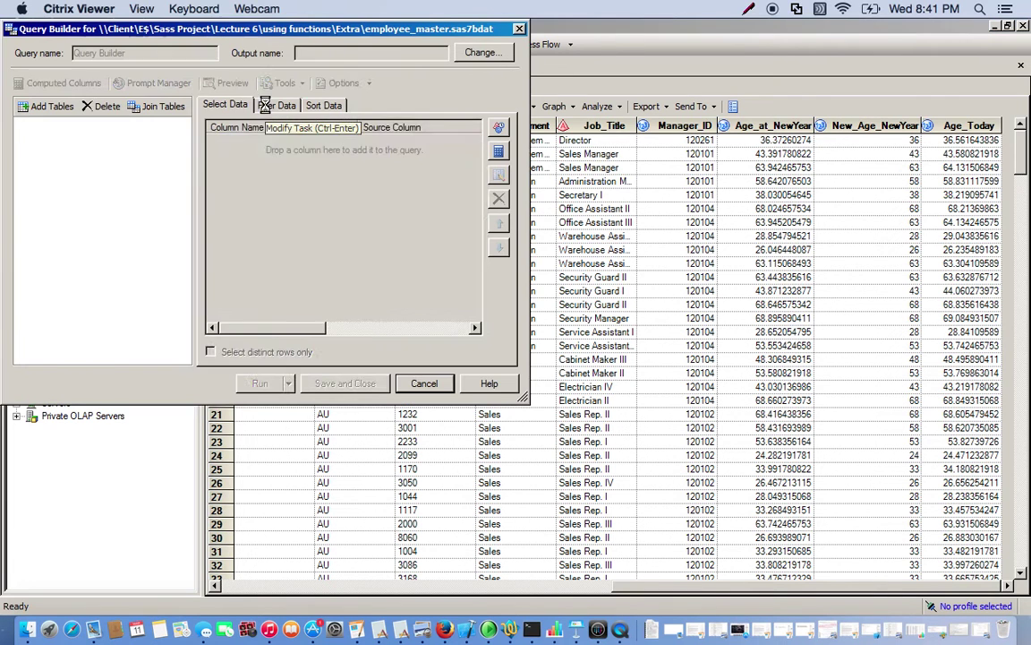
{"action": "left_click", "coordinate": [56, 83]}
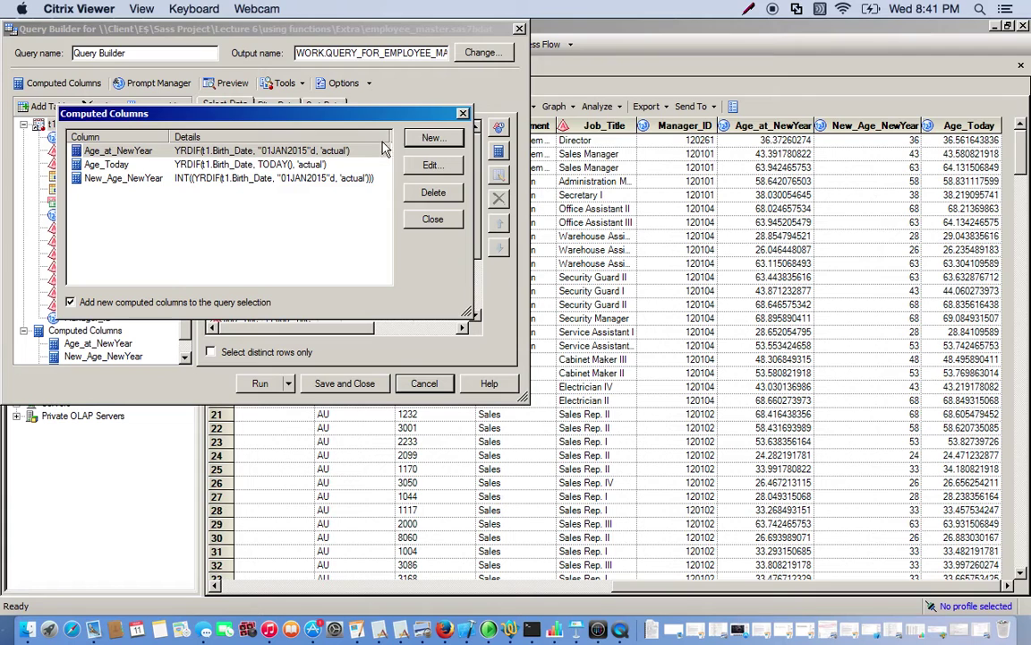
{"action": "double_click", "coordinate": [209, 170]}
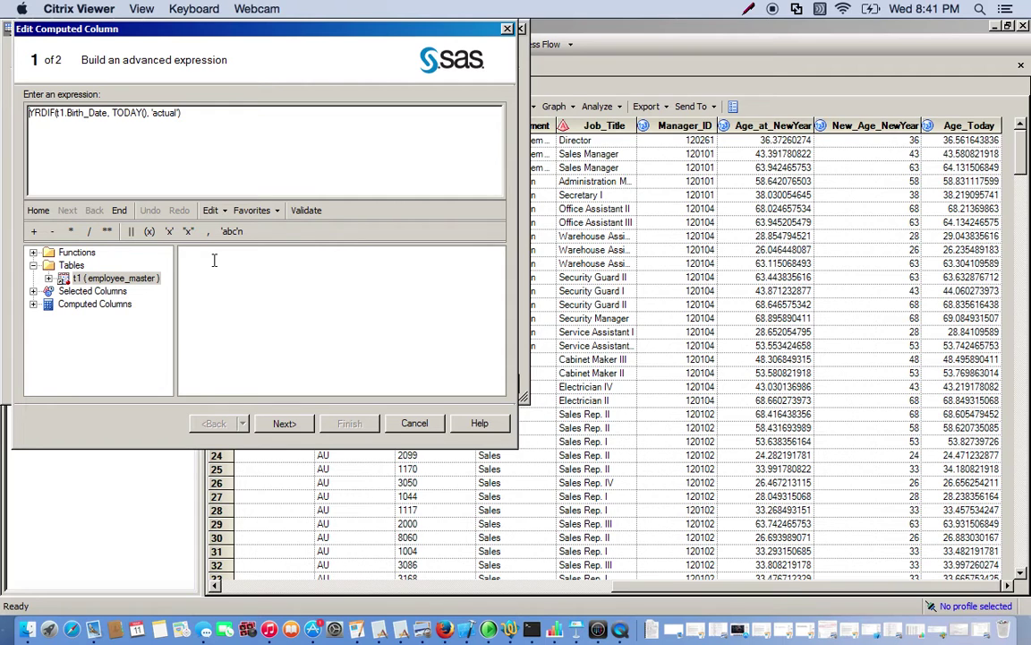
{"action": "type", "text": "INT("}
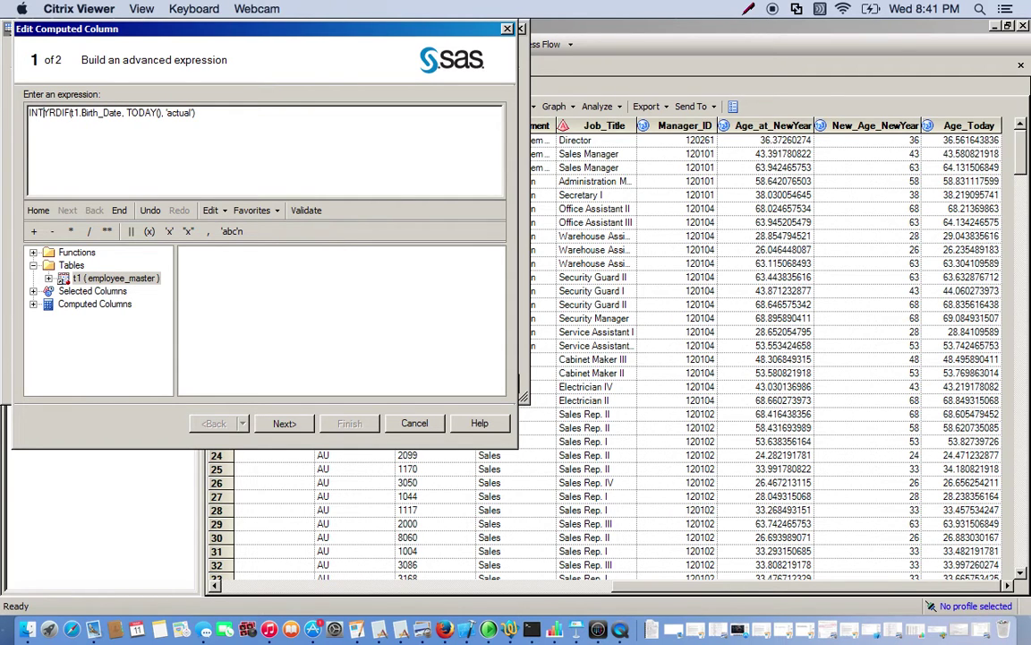
{"action": "left_click", "coordinate": [196, 113]}
{"action": "type", "text": "))"}
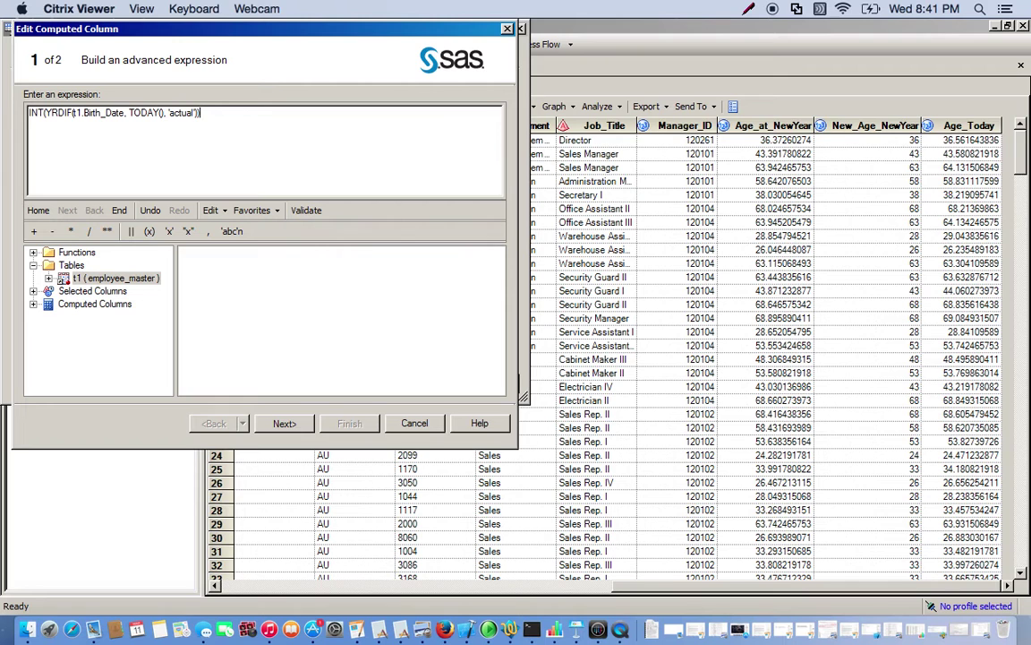
{"action": "left_click", "coordinate": [285, 423]}
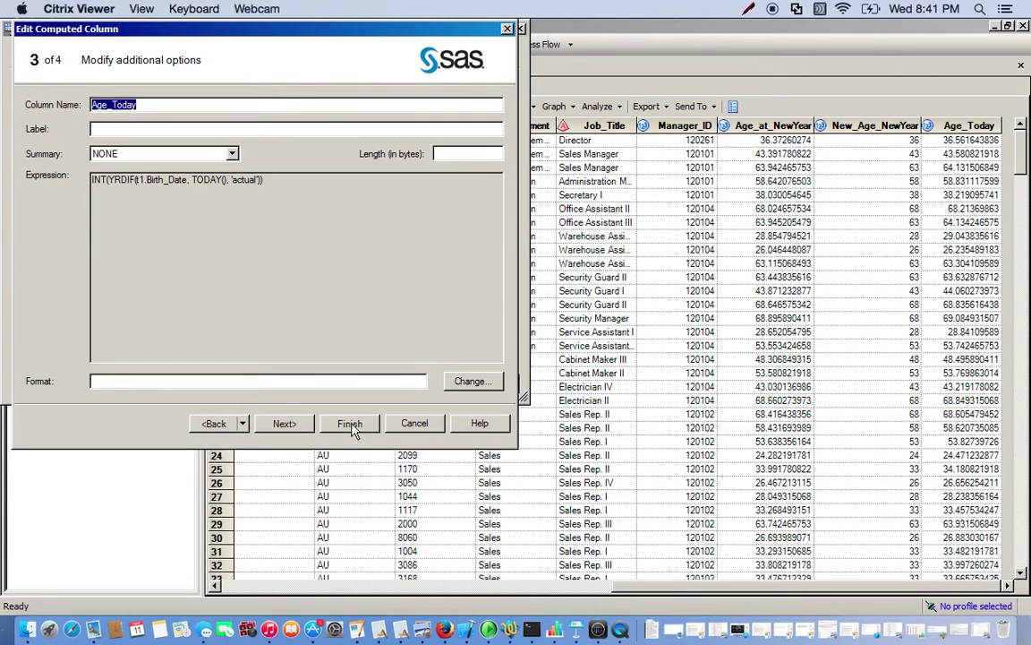
{"action": "left_click", "coordinate": [351, 427]}
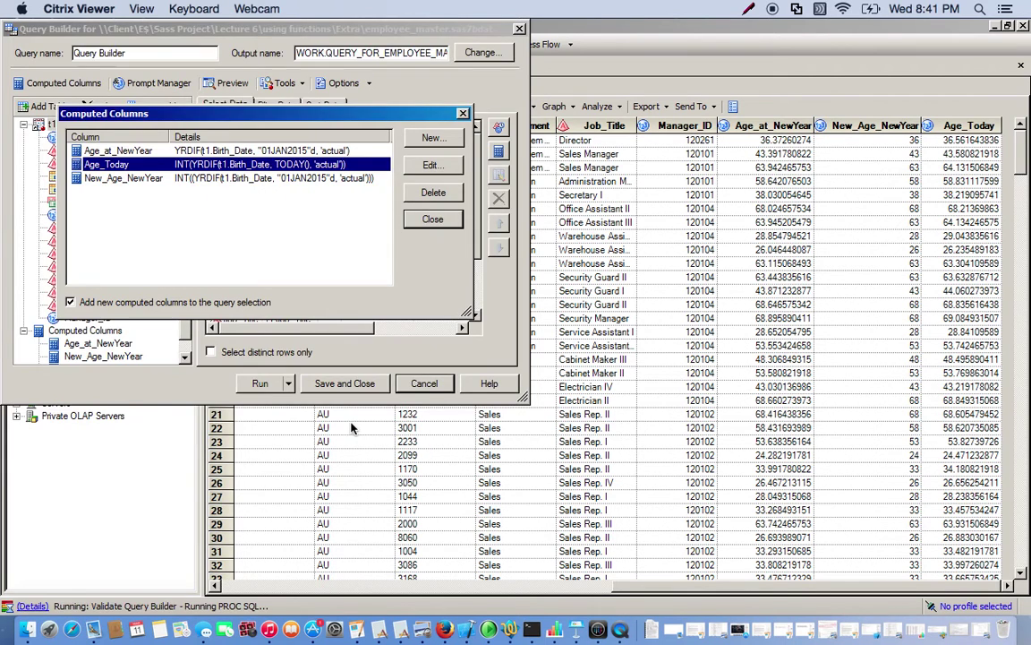
{"action": "left_click", "coordinate": [435, 219]}
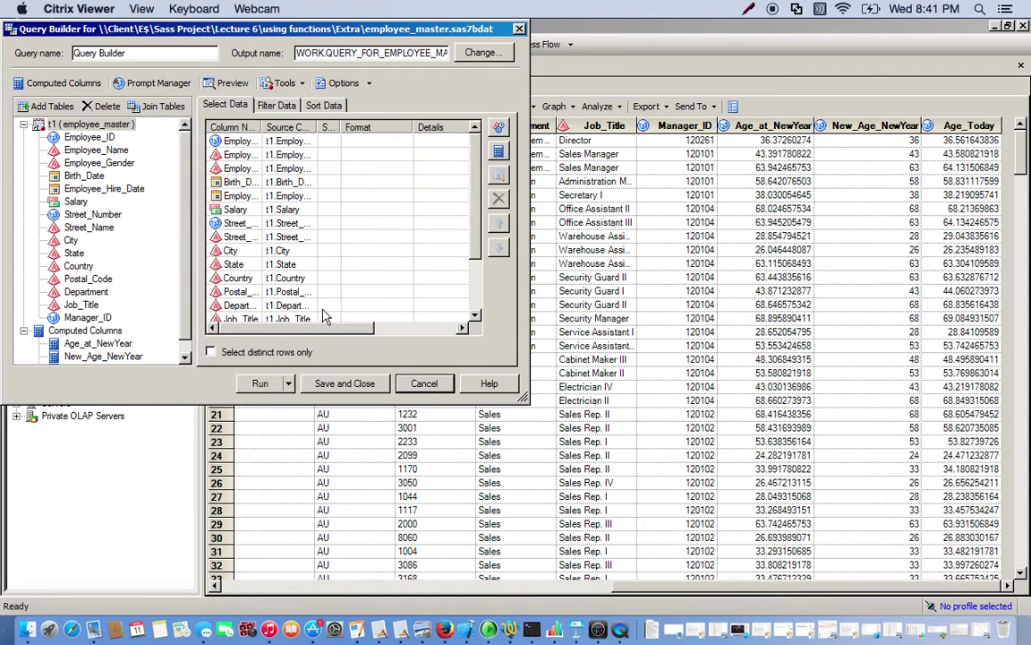
Rerun the query, replace the prior results, and show Age_Today as whole numbers like 36, 43 and 64
{"action": "left_click", "coordinate": [259, 386]}
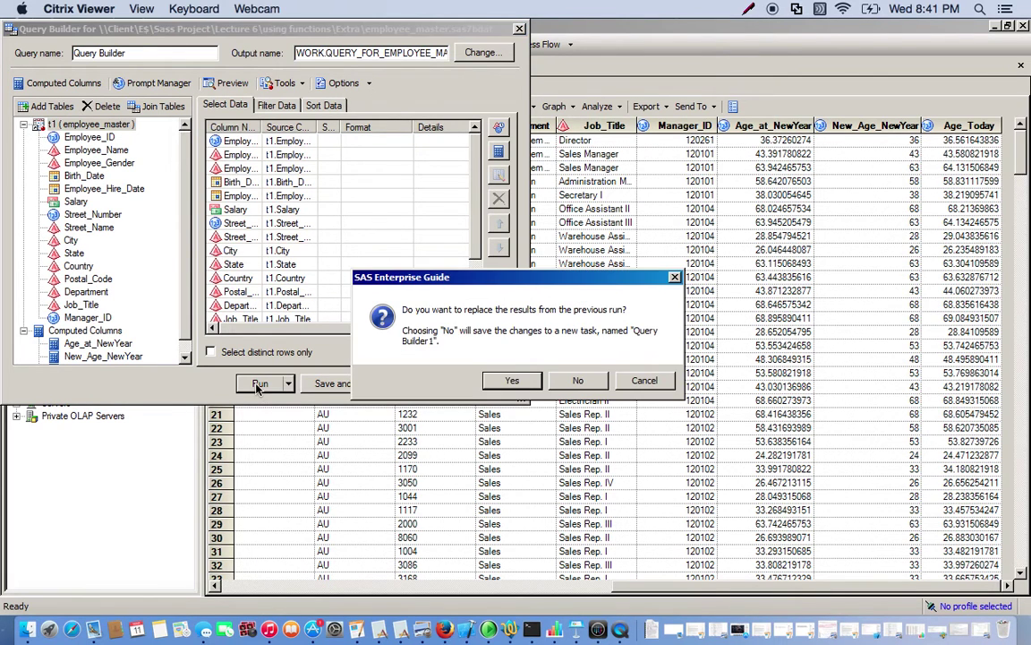
{"action": "key", "text": "Return"}
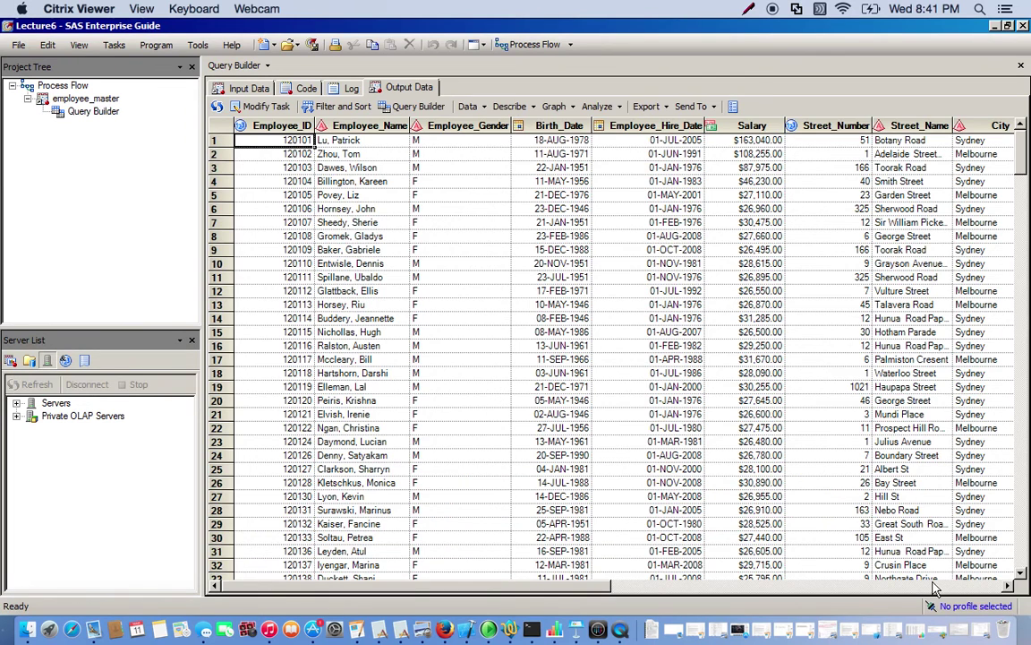
{"action": "left_click", "coordinate": [985, 587]}
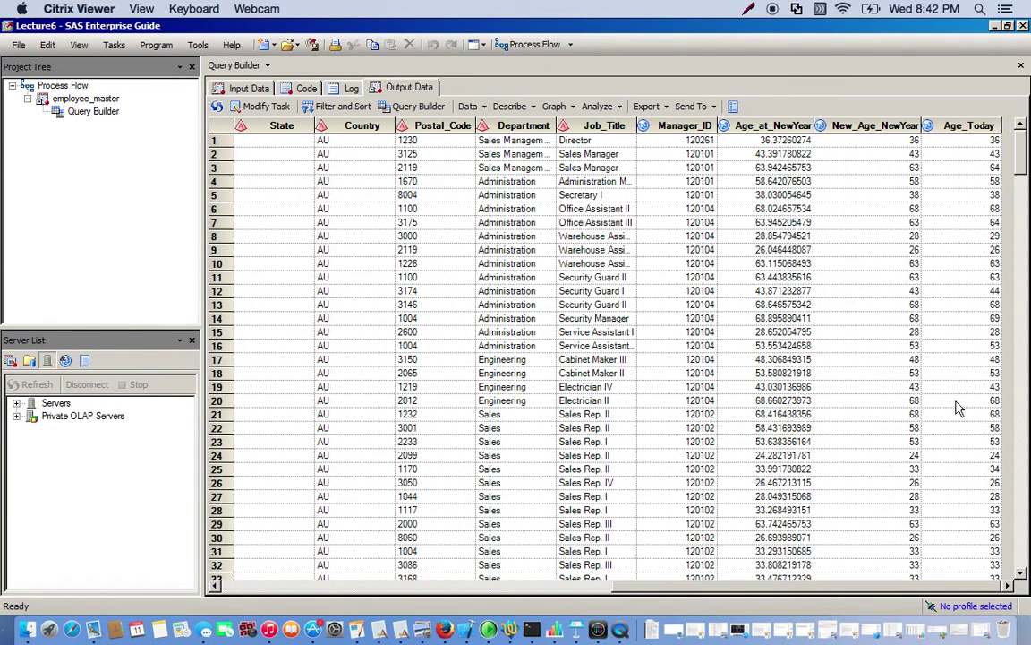
Select the Age_at_NewYear and Age_Today columns to compare decimal and whole-number ages
{"action": "left_click", "coordinate": [770, 128]}
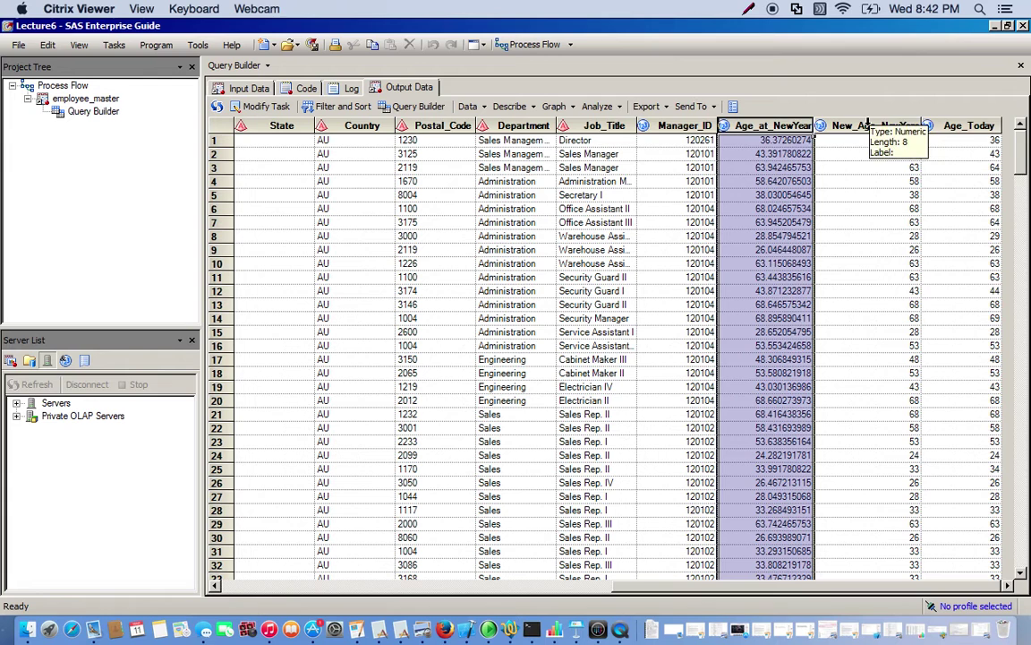
{"action": "left_click", "coordinate": [956, 125]}
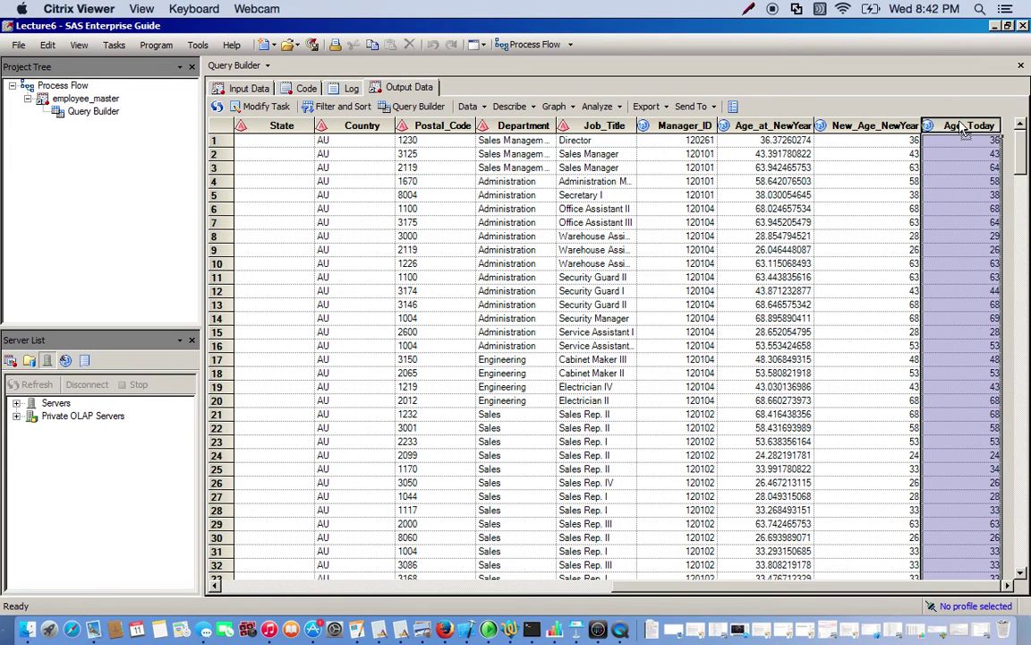